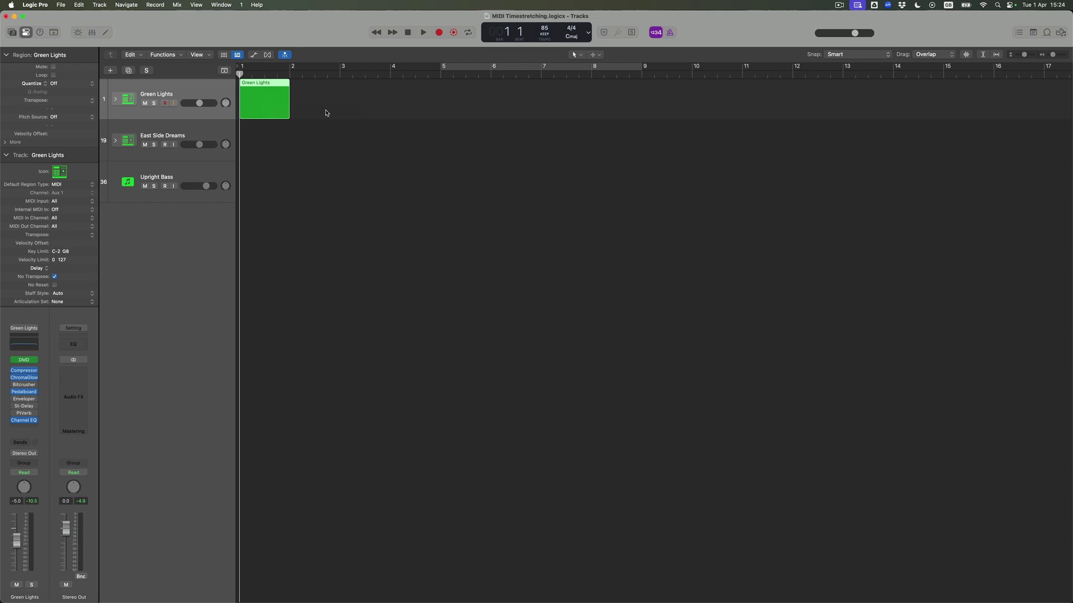
Open the Green Lights region in the Piano Roll and hide the automation area
{"action": "double_click", "coordinate": [276, 108]}
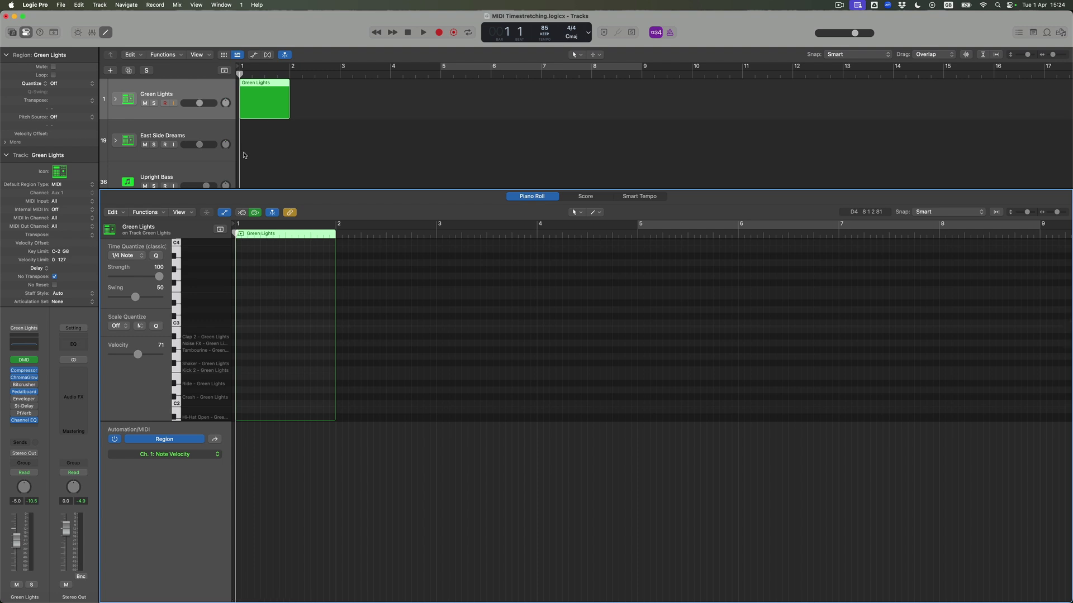
{"action": "left_click", "coordinate": [226, 214]}
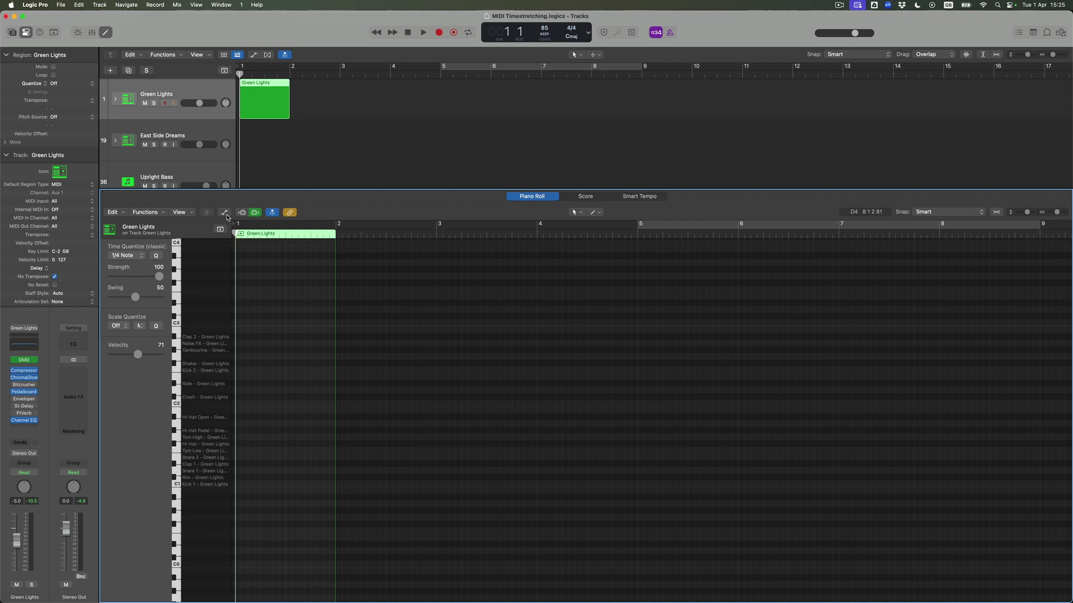
{"action": "key", "text": "super+Right"}
{"action": "key", "text": "super+Right"}
{"action": "key", "text": "super+Right"}
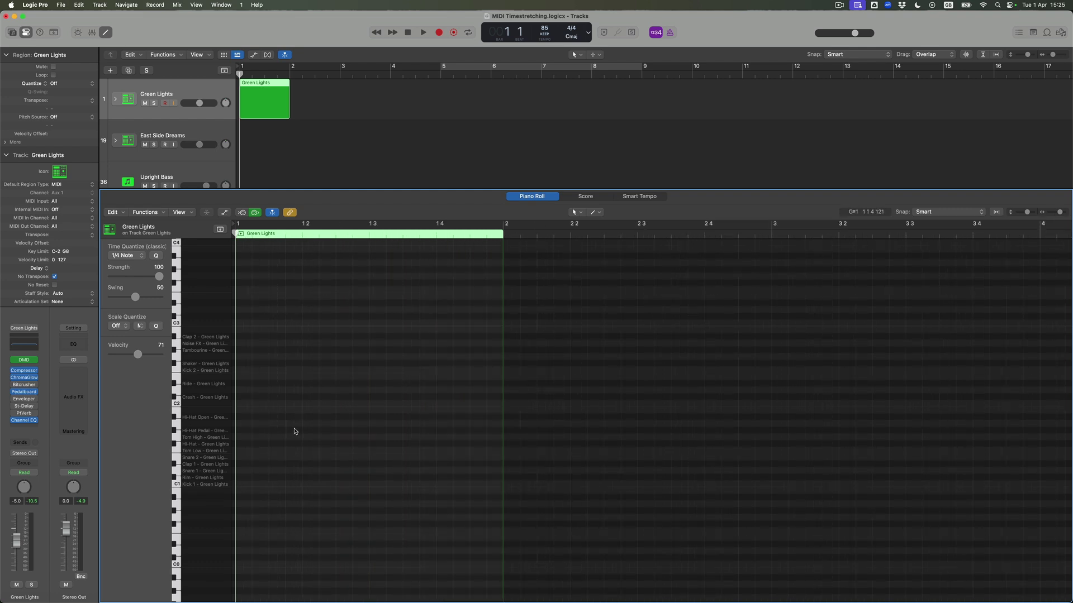
Pencil in a sixteenth-length Kick 1 note at the start of bar 1 and set its velocity to 87
{"action": "key", "text": "t"}
{"action": "left_click", "coordinate": [313, 284]}
{"action": "left_click", "coordinate": [245, 484]}
{"action": "left_click_drag", "start_coordinate": [272, 484], "coordinate": [245, 490]}
{"action": "left_click_drag", "start_coordinate": [138, 357], "coordinate": [148, 358]}
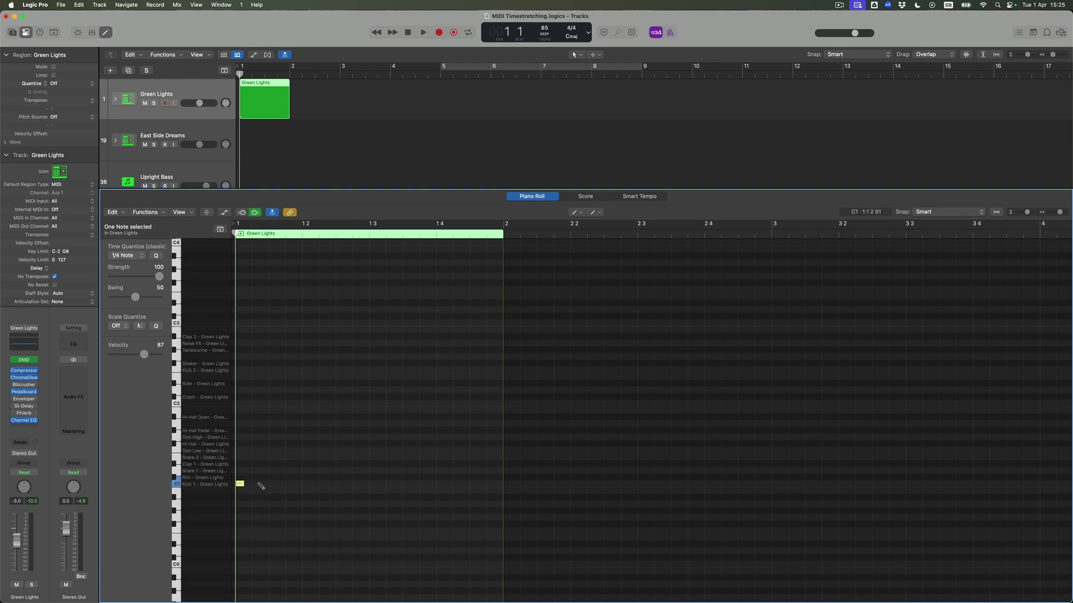
Add Kick 1 notes at 1.1.4, 1.2.3, 1.2.4, 1.3.1, 1.3.4 and 1.4.3, and Snare 1 notes on beats 2 and 4
{"action": "left_click", "coordinate": [289, 484]}
{"action": "left_click", "coordinate": [307, 470]}
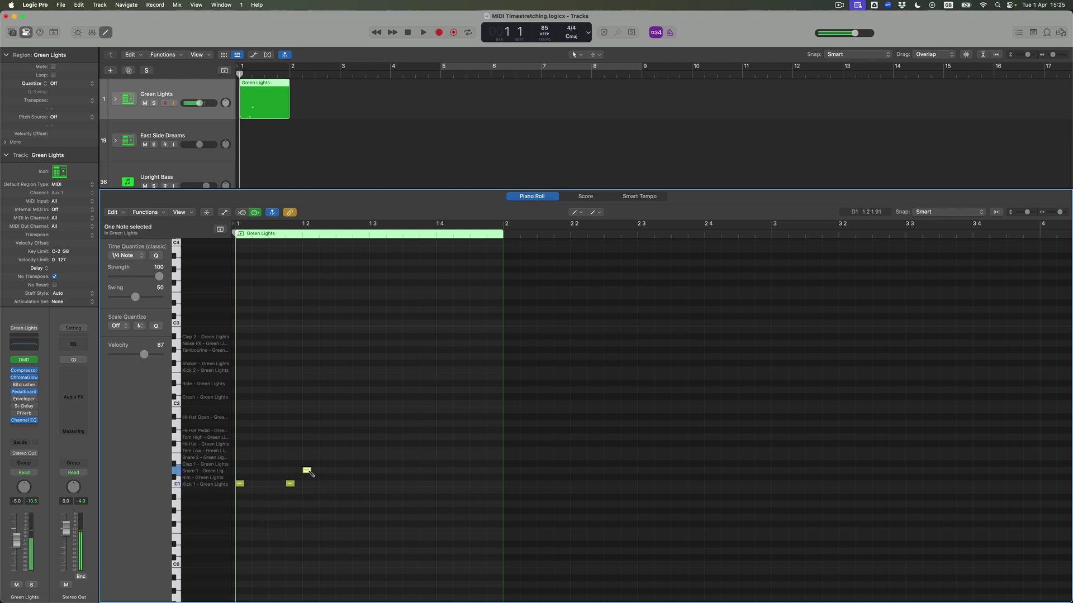
{"action": "left_click", "coordinate": [341, 484]}
{"action": "left_click", "coordinate": [357, 483]}
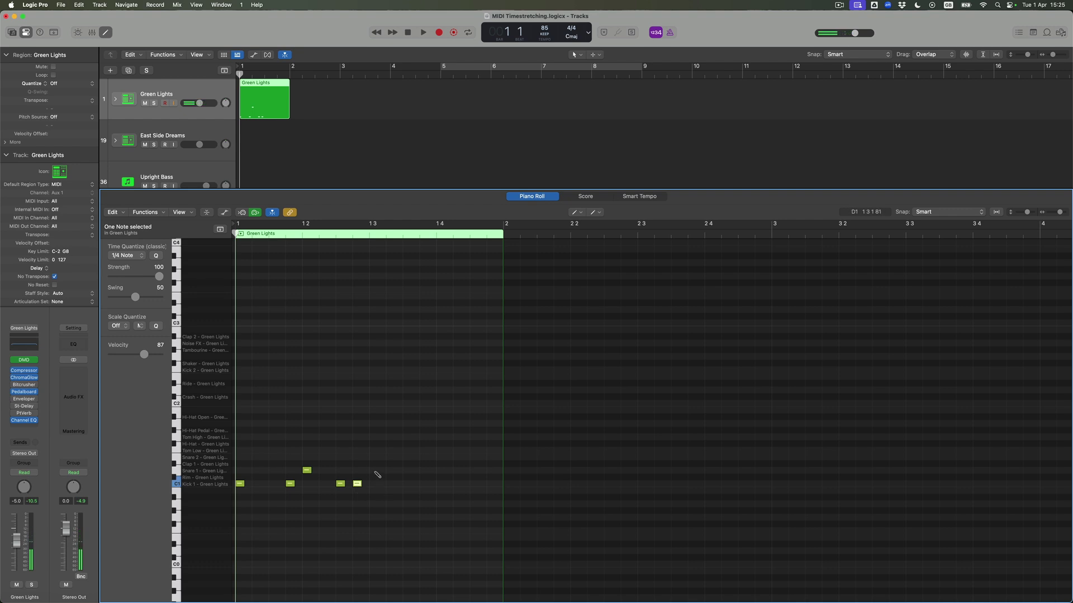
{"action": "left_click", "coordinate": [373, 484]}
{"action": "left_click", "coordinate": [441, 471]}
{"action": "left_click", "coordinate": [424, 484]}
{"action": "left_click", "coordinate": [474, 484]}
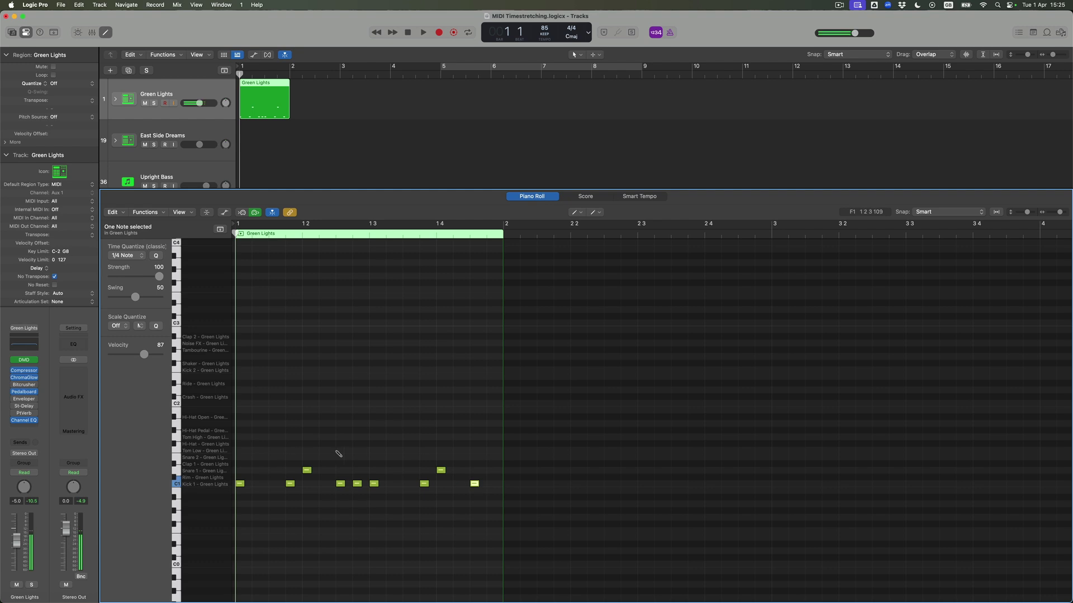
Add Hi-Hat notes at 1.1.1, 1.2.1, 1.2.3, 1.3.1, 1.4.1 and 1.4.3, Hi-Hat Pedal at 1.1.3 and 1.3.3, and Hi-Hat Open at 1.4.4
{"action": "left_click", "coordinate": [240, 444]}
{"action": "left_click", "coordinate": [273, 430]}
{"action": "left_click", "coordinate": [307, 444]}
{"action": "left_click", "coordinate": [340, 443]}
{"action": "left_click", "coordinate": [374, 444]}
{"action": "left_click", "coordinate": [407, 430]}
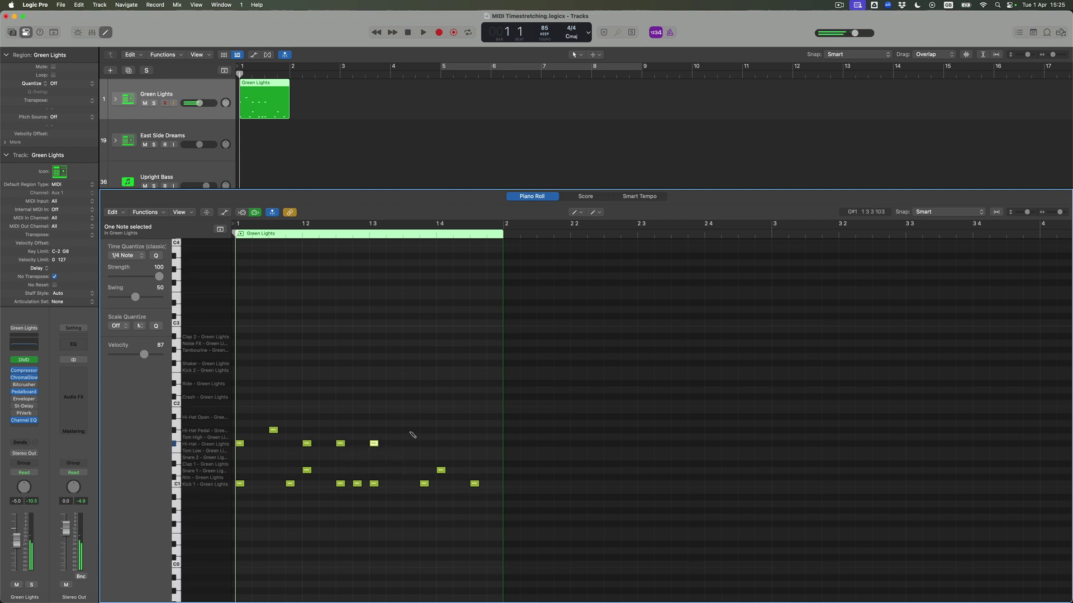
{"action": "left_click", "coordinate": [441, 444]}
{"action": "left_click", "coordinate": [475, 417]}
{"action": "left_click_drag", "start_coordinate": [474, 417], "coordinate": [475, 443]}
{"action": "left_click", "coordinate": [491, 416]}
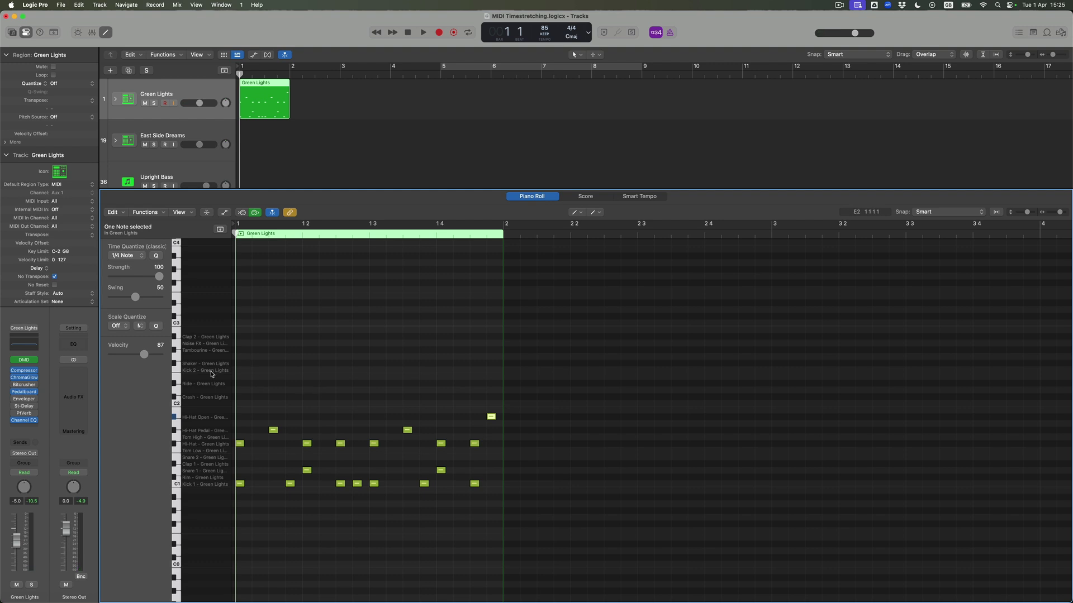
Play back the one-bar drum pattern from the start of bar 1
{"action": "left_click", "coordinate": [180, 372]}
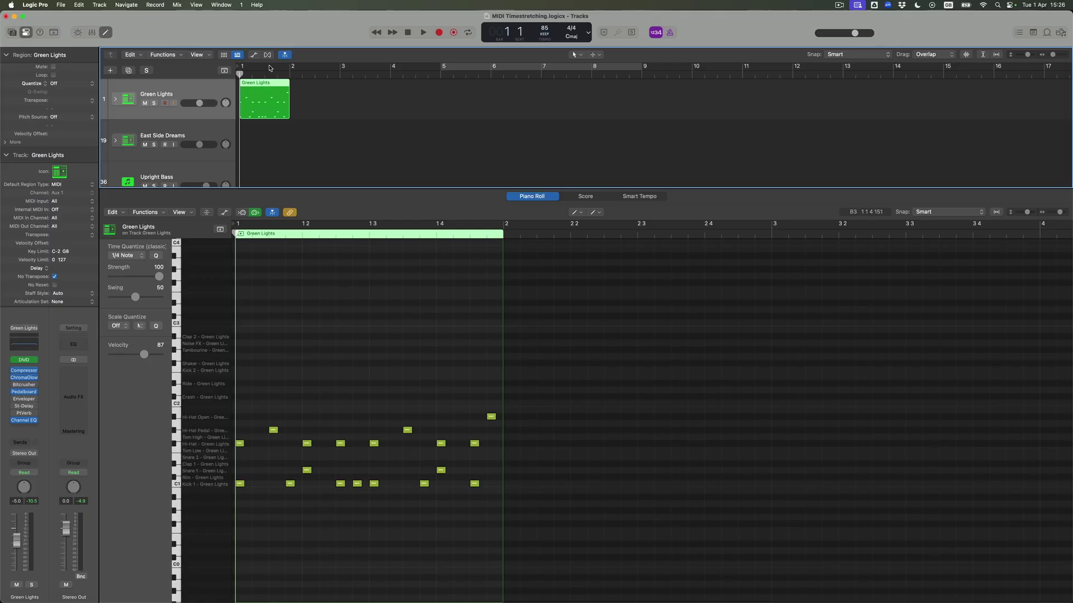
{"action": "mouse_move", "coordinate": [255, 68]}
{"action": "left_mouse_down"}
{"action": "mouse_move", "coordinate": [289, 67]}
{"action": "mouse_move", "coordinate": [239, 69]}
{"action": "left_mouse_up"}
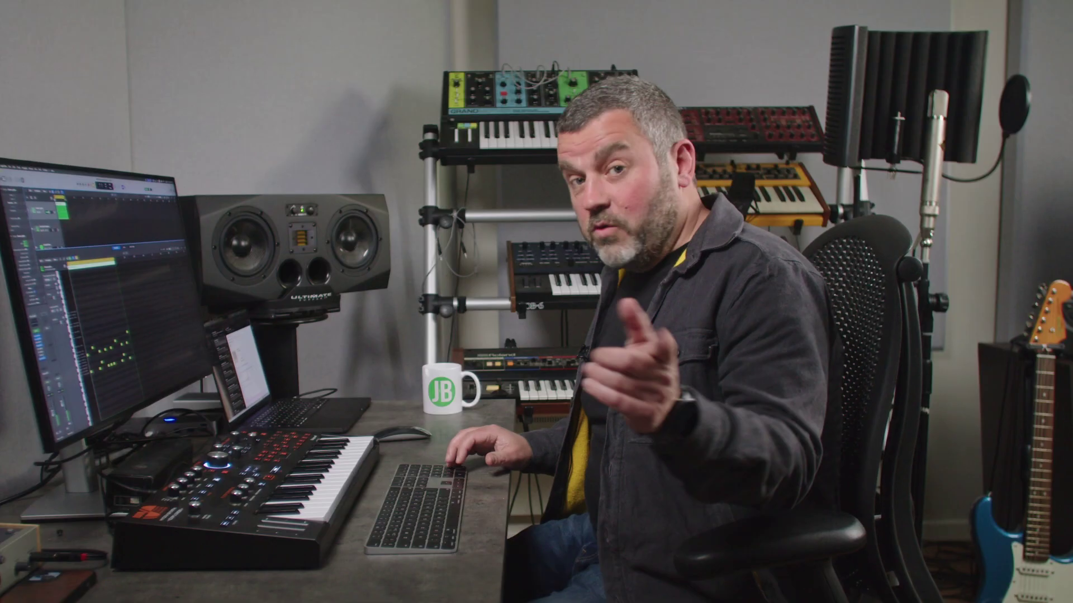
{"action": "key", "text": "space"}
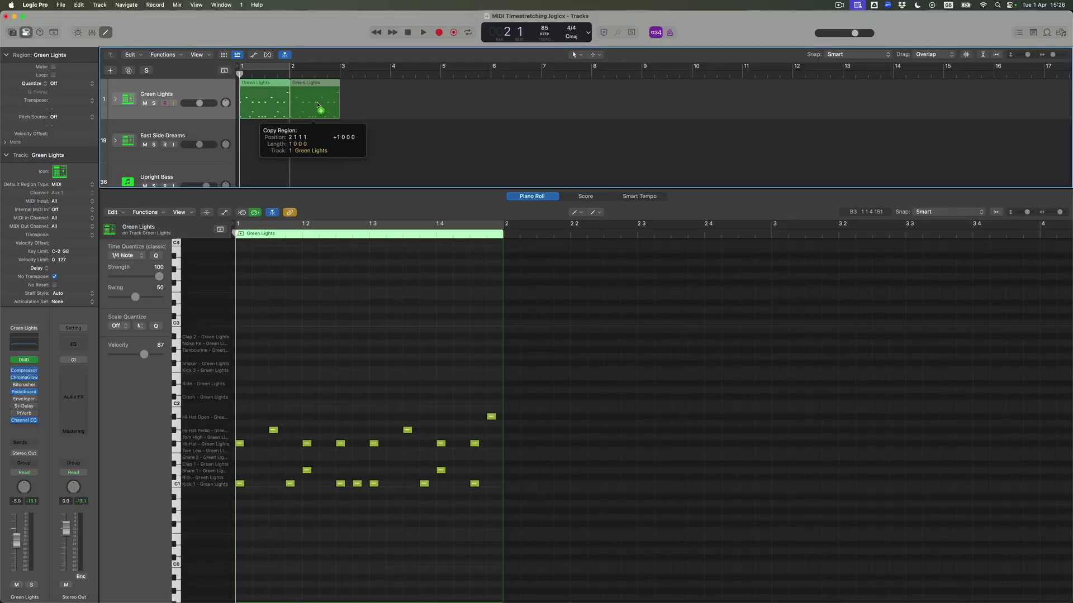
Copy the Green Lights region to bar 2 and join both regions into one two-bar region
{"action": "left_click_drag", "start_coordinate": [312, 105], "coordinate": [315, 105]}
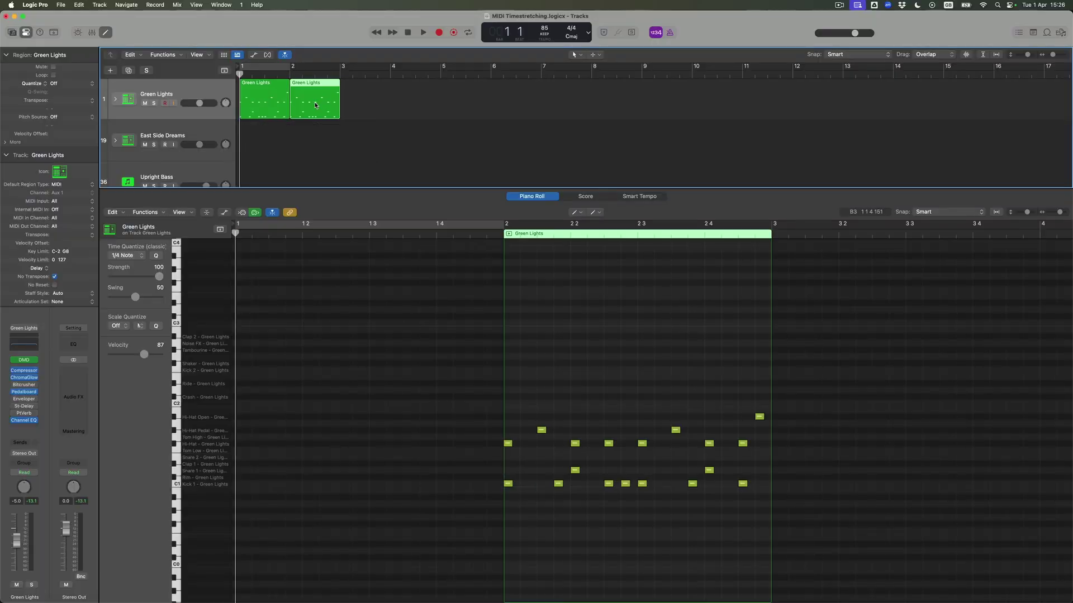
{"action": "left_click", "coordinate": [283, 102], "text": "shift"}
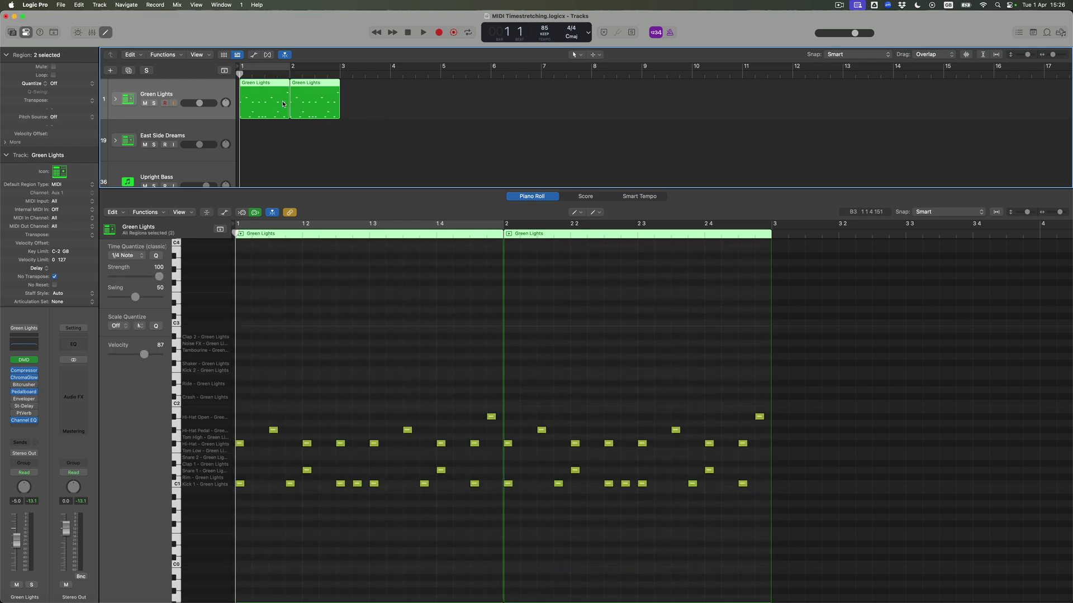
{"action": "key", "text": "super+j"}
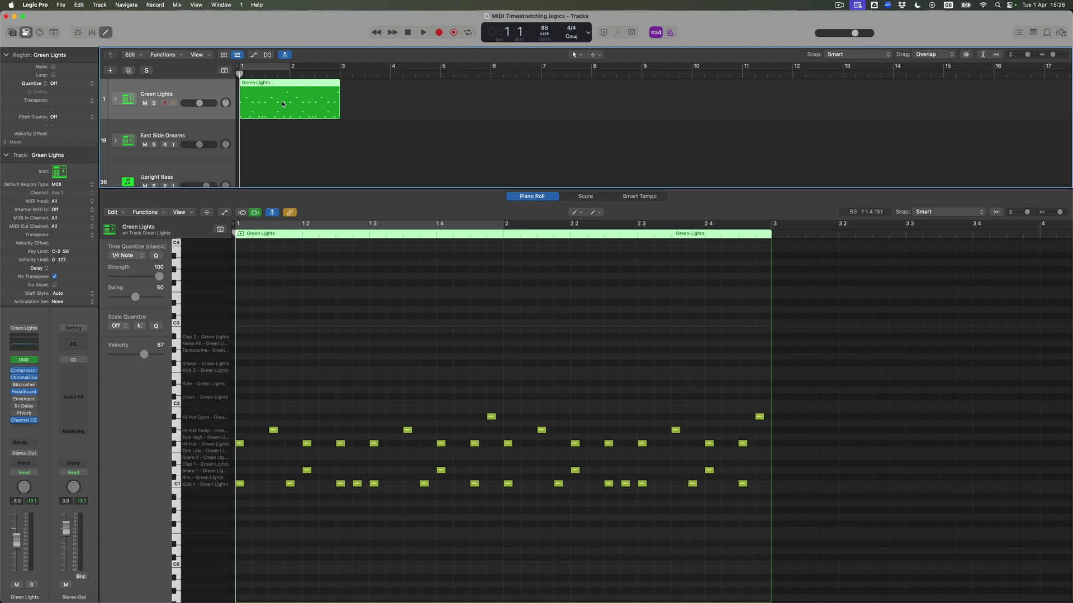
Copy the two-bar region to bar 1 of the East Side Dreams track and play that track soloed
{"action": "left_click_drag", "start_coordinate": [281, 103], "coordinate": [281, 131]}
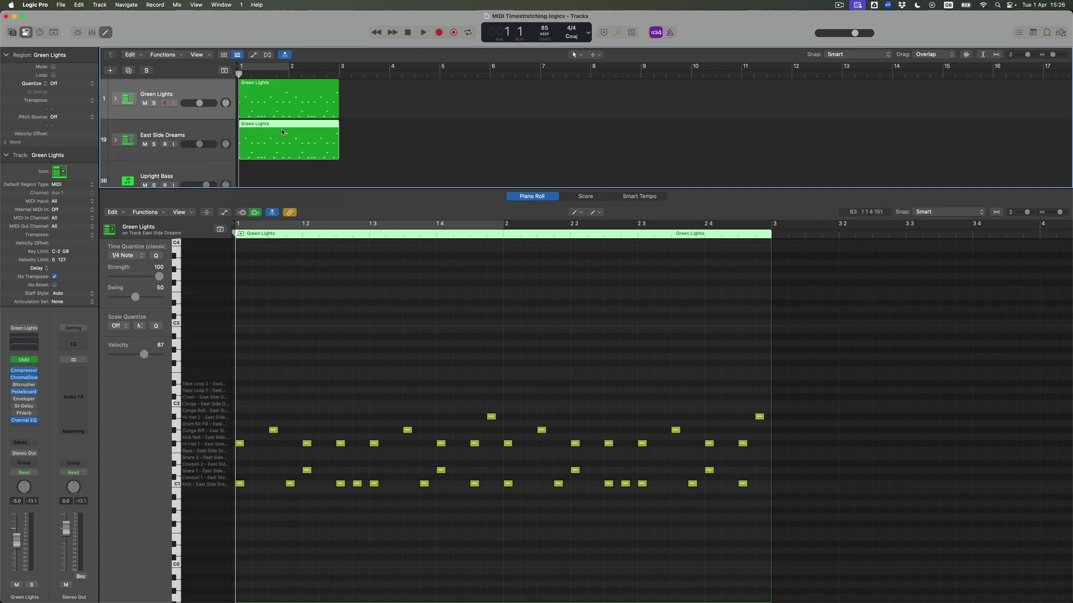
{"action": "left_click", "coordinate": [155, 144]}
{"action": "key", "text": "space"}
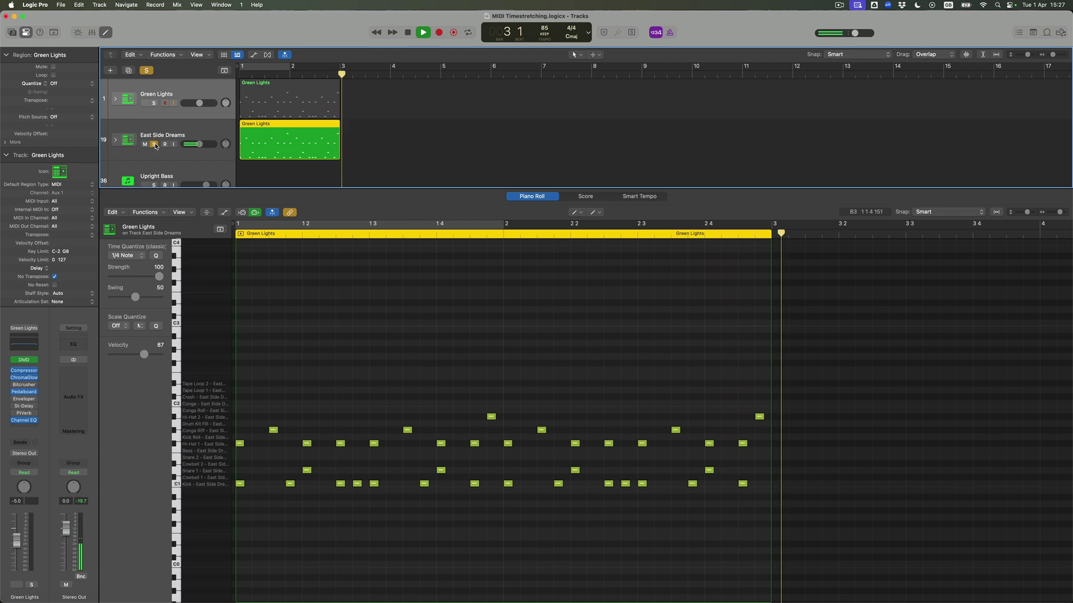
{"action": "key", "text": "space"}
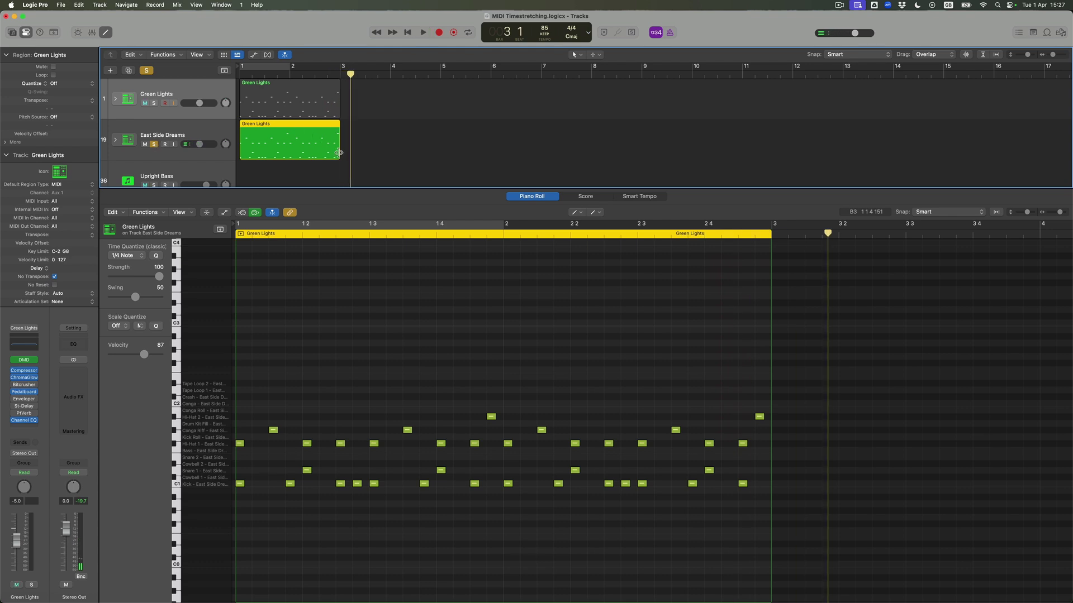
Time-stretch the East Side Dreams region to four bars, ending at bar 5, and return the playhead to the start
{"action": "scroll", "coordinate": [338, 158], "scroll_direction": "down", "scroll_amount": 1}
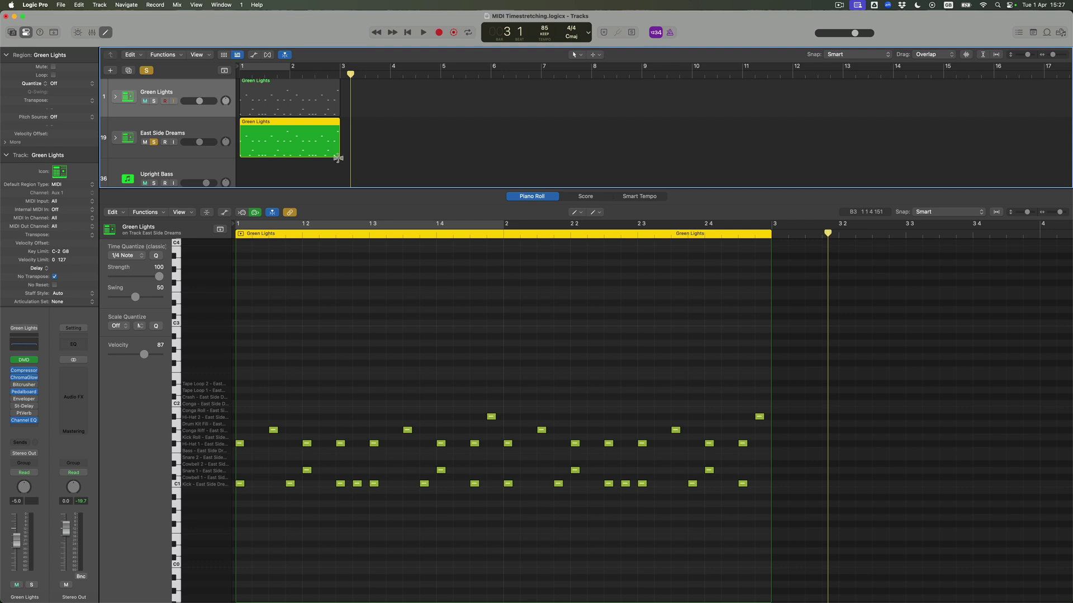
{"action": "left_click_drag", "start_coordinate": [338, 158], "coordinate": [437, 163]}
{"action": "key", "text": "Return"}
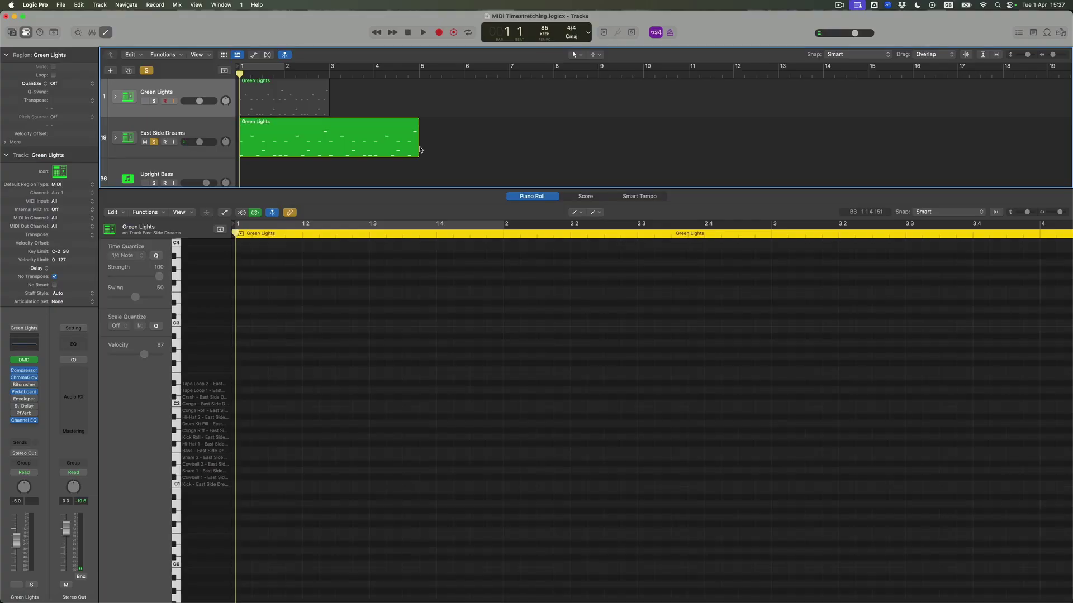
Delete the stretched region from the East Side Dreams track and select the two-bar region on the Green Lights track
{"action": "left_click", "coordinate": [382, 150]}
{"action": "key", "text": "Delete"}
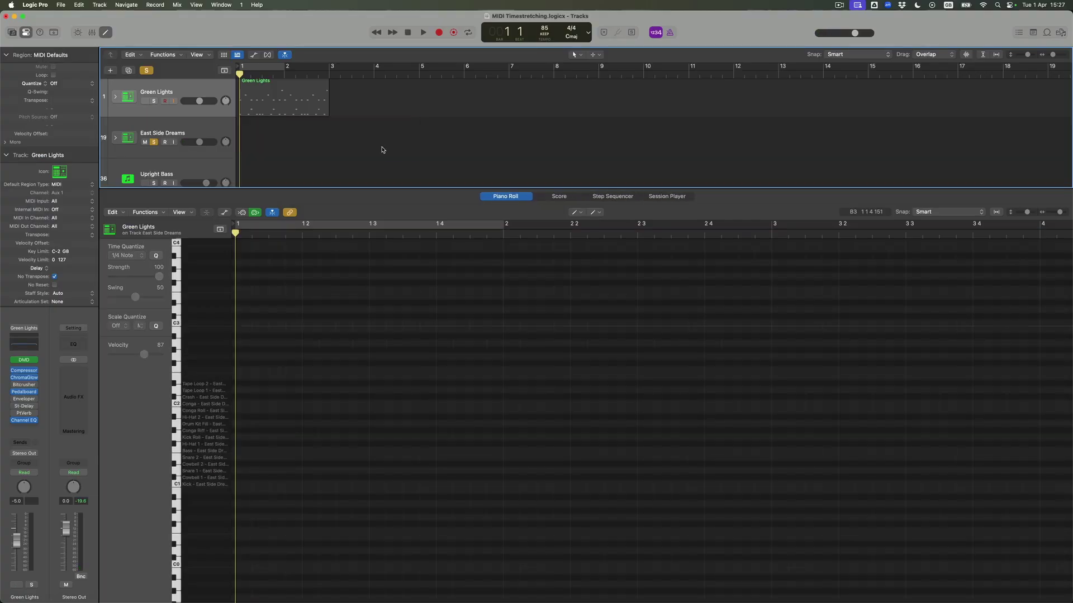
{"action": "left_click", "coordinate": [253, 85]}
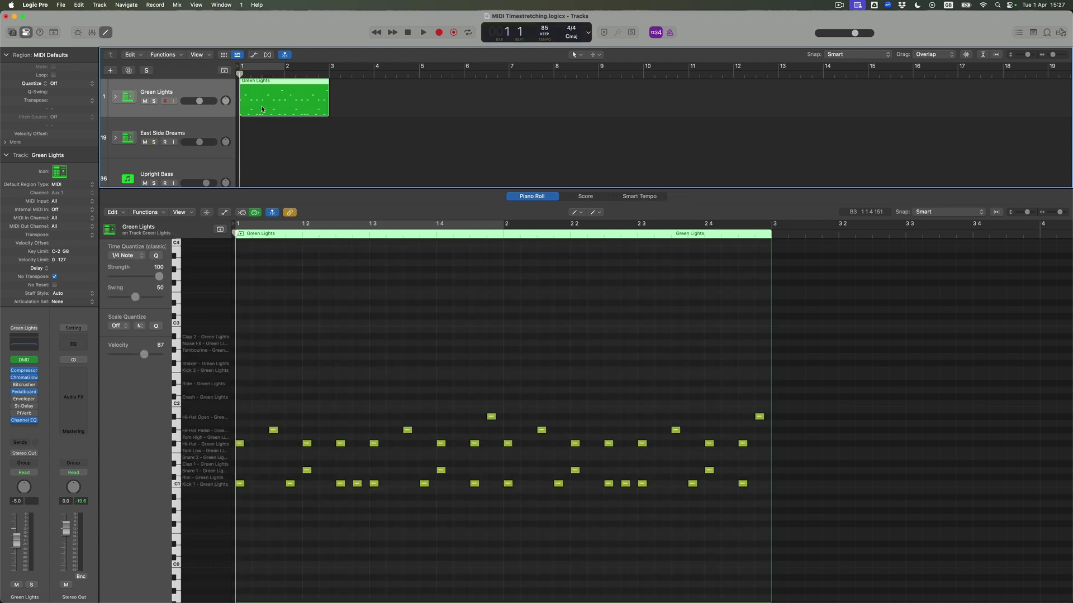
{"action": "scroll", "coordinate": [296, 118], "scroll_direction": "up", "scroll_amount": 1}
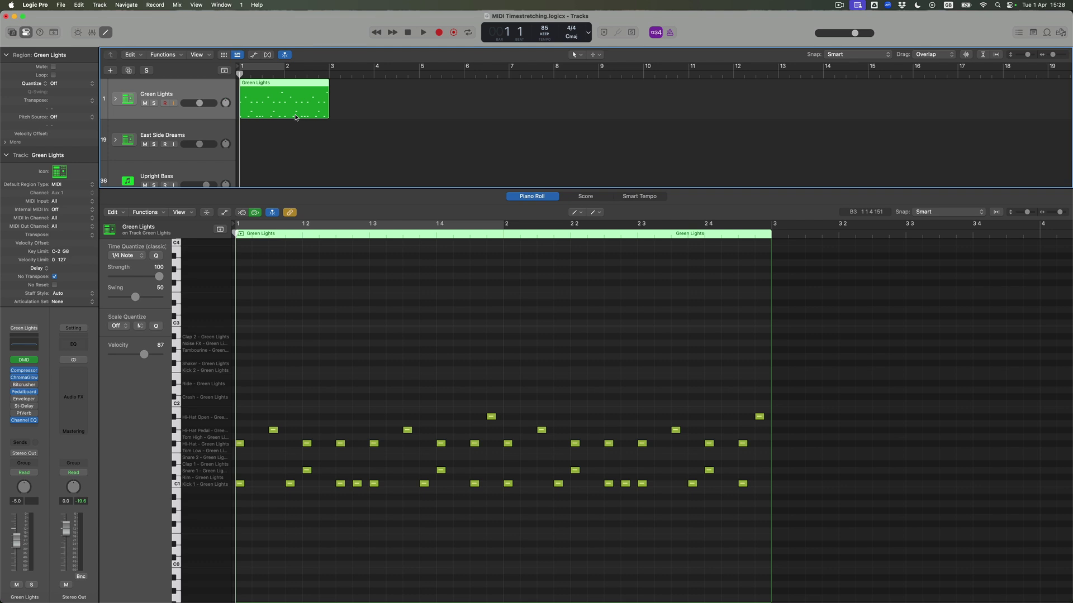
Switch the Piano Roll to the Pointer tool and turn on Time Handles
{"action": "key", "text": "t"}
{"action": "key", "text": "t"}
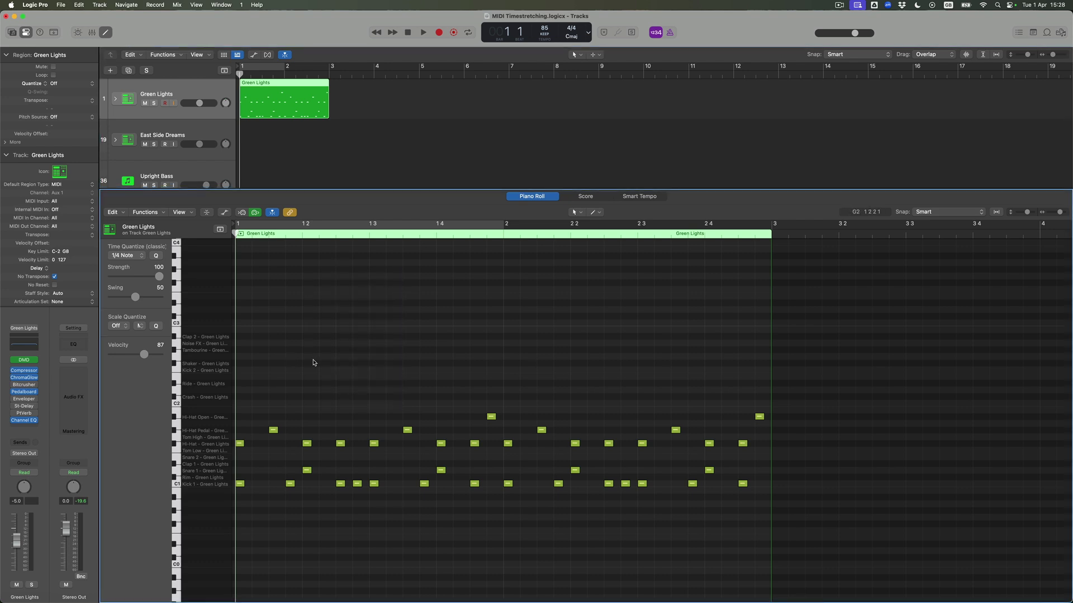
{"action": "left_click_drag", "start_coordinate": [305, 351], "coordinate": [433, 534]}
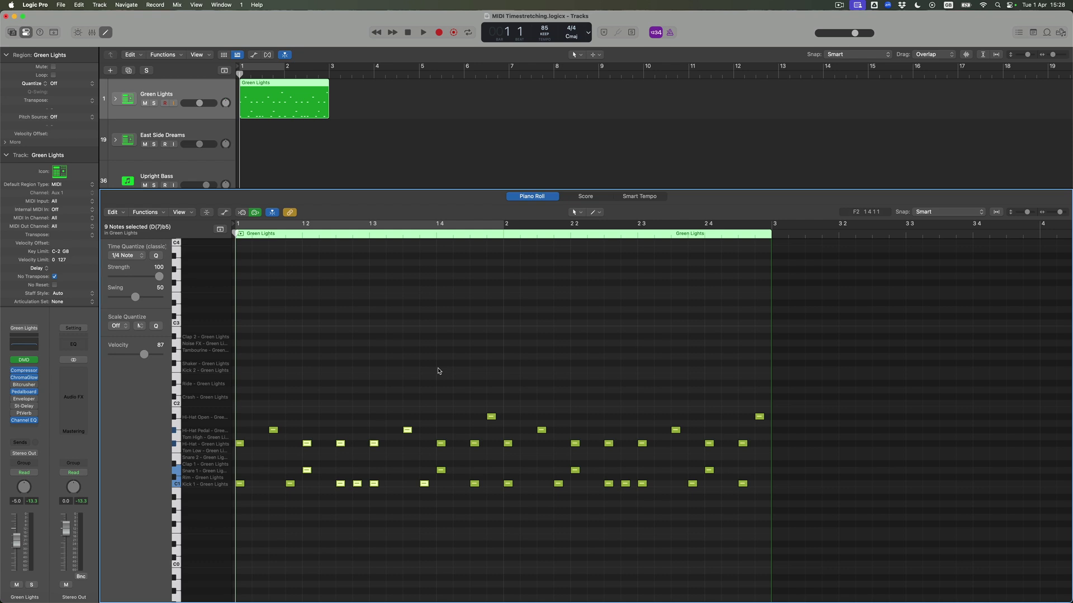
{"action": "left_click", "coordinate": [409, 366]}
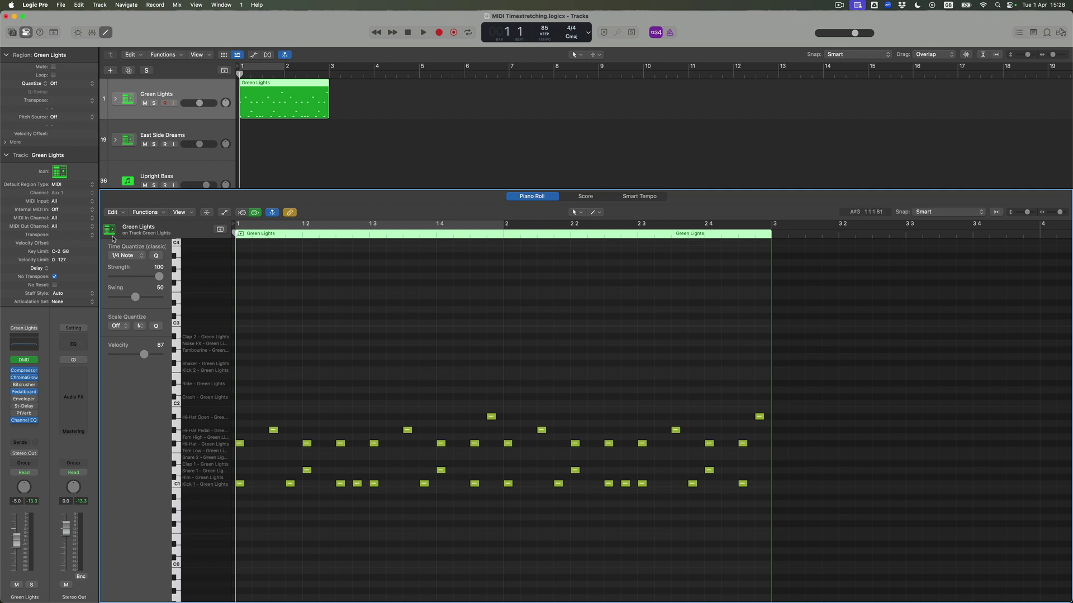
{"action": "left_click", "coordinate": [157, 215]}
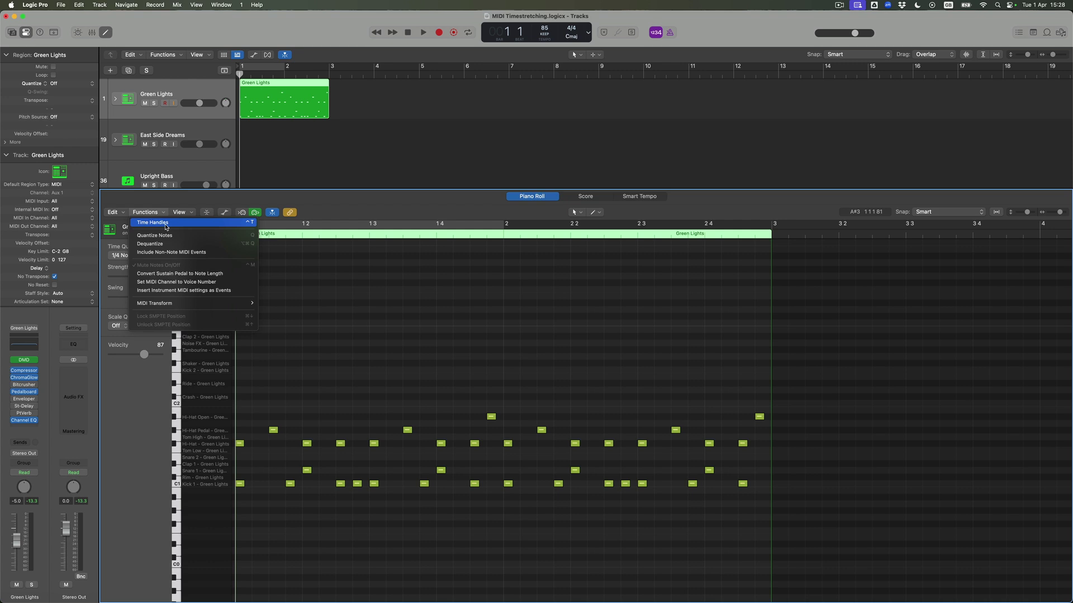
{"action": "left_click", "coordinate": [165, 224]}
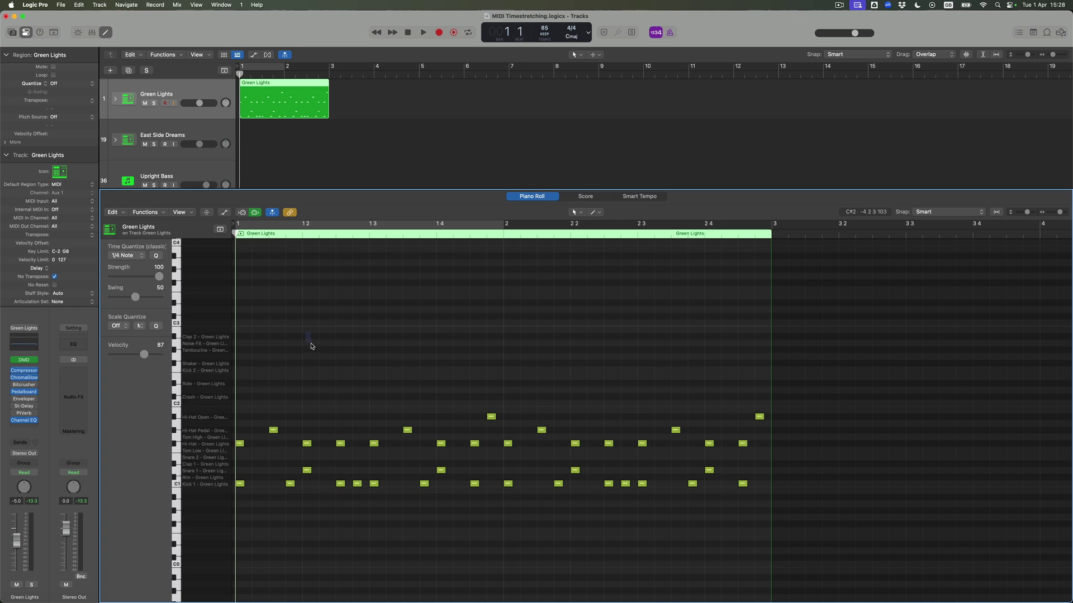
Compress the notes between beats 2 and 4 of bar 1 to end at beat 3, and turn off Time Handles
{"action": "left_click_drag", "start_coordinate": [314, 361], "coordinate": [435, 528]}
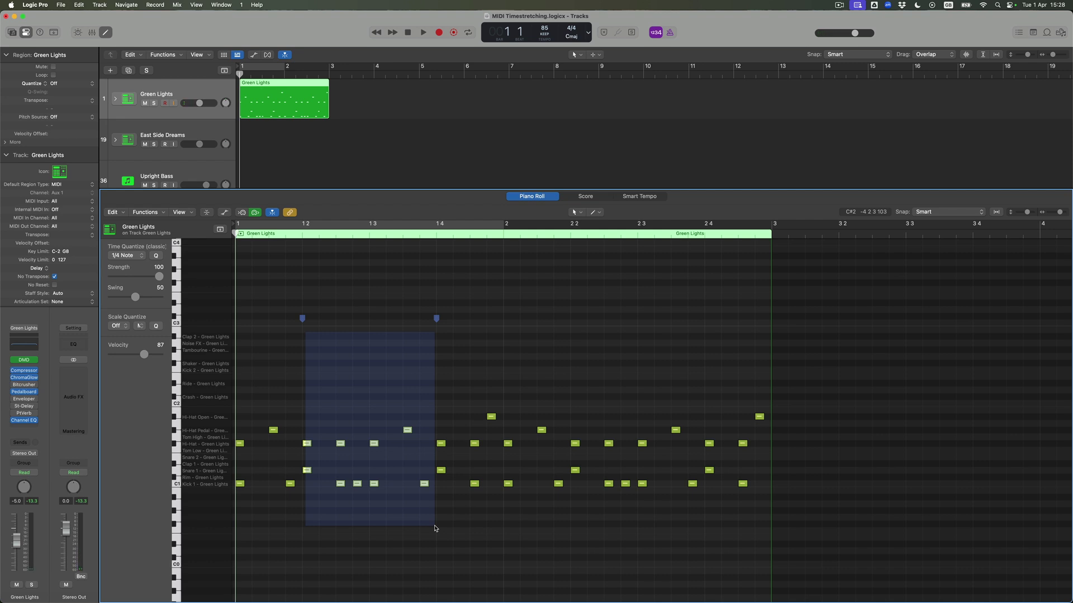
{"action": "left_click_drag", "start_coordinate": [435, 528], "coordinate": [436, 528]}
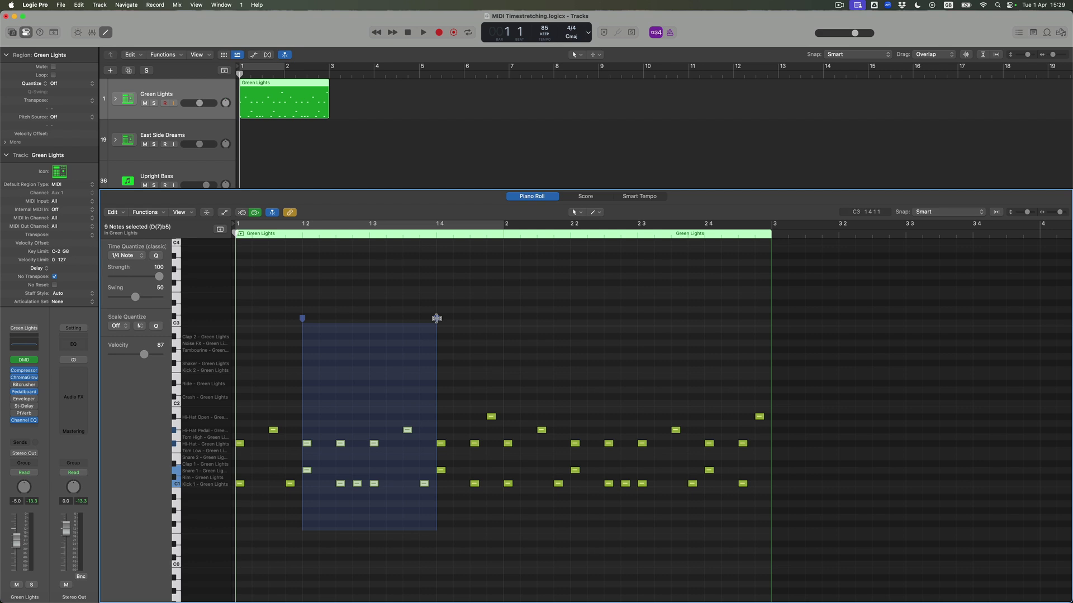
{"action": "left_click_drag", "start_coordinate": [437, 320], "coordinate": [369, 320]}
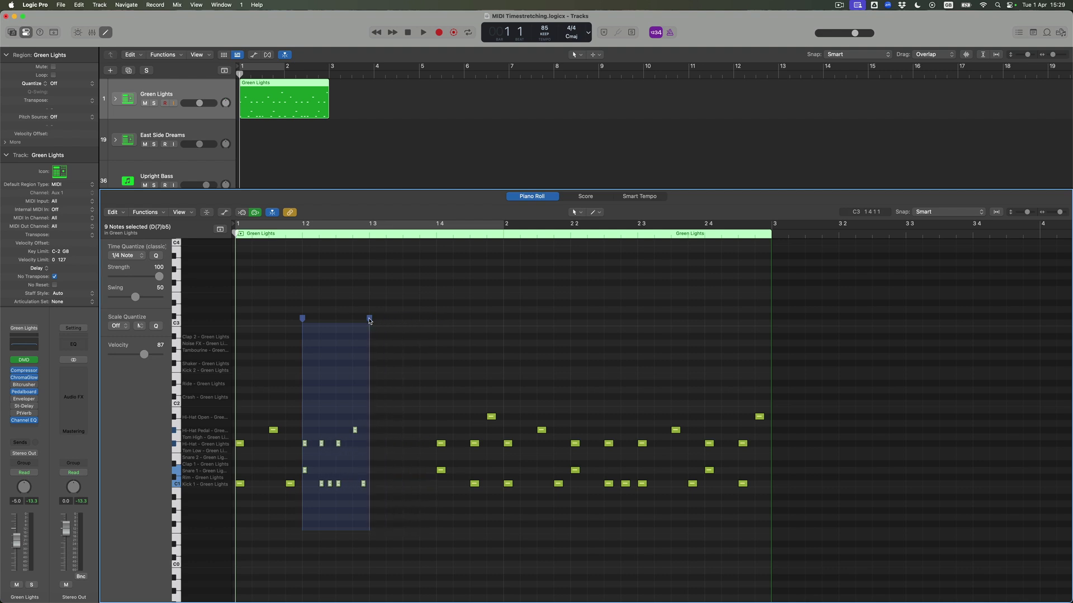
{"action": "left_click", "coordinate": [161, 213]}
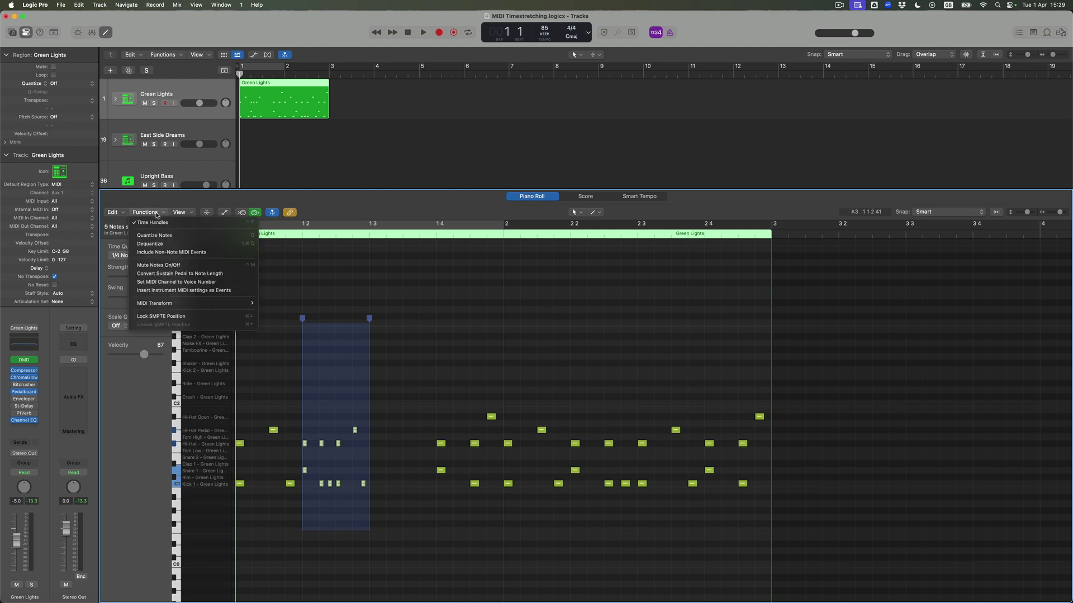
{"action": "left_click", "coordinate": [160, 223]}
Copy the four drum notes of beat 1 to beat 3 of bar 1 and play back the pattern
{"action": "left_click_drag", "start_coordinate": [294, 498], "coordinate": [232, 414]}
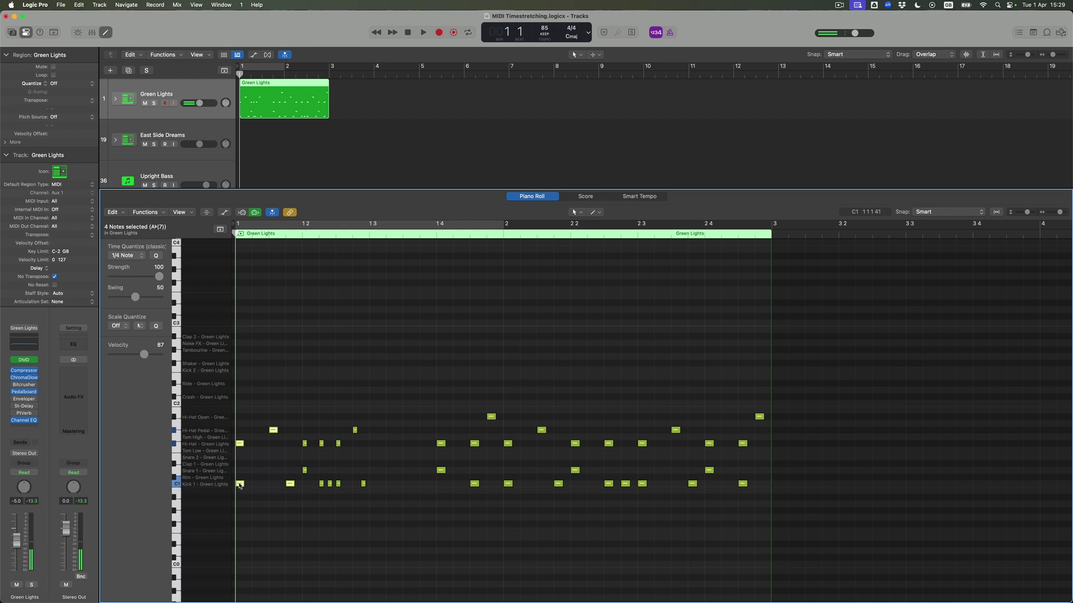
{"action": "left_click_drag", "start_coordinate": [240, 486], "coordinate": [376, 486]}
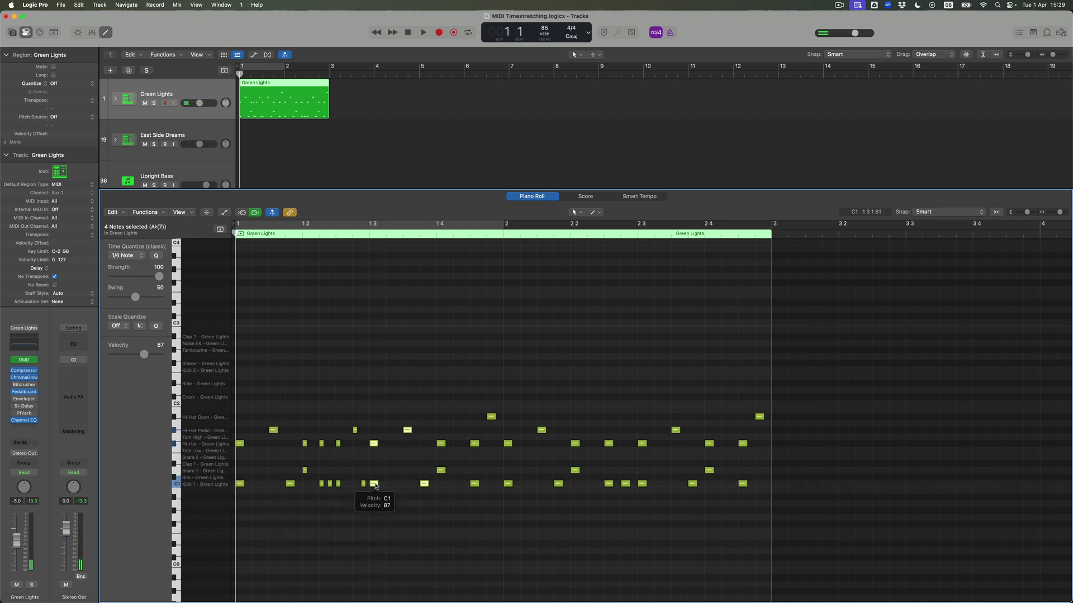
{"action": "key", "text": "space"}
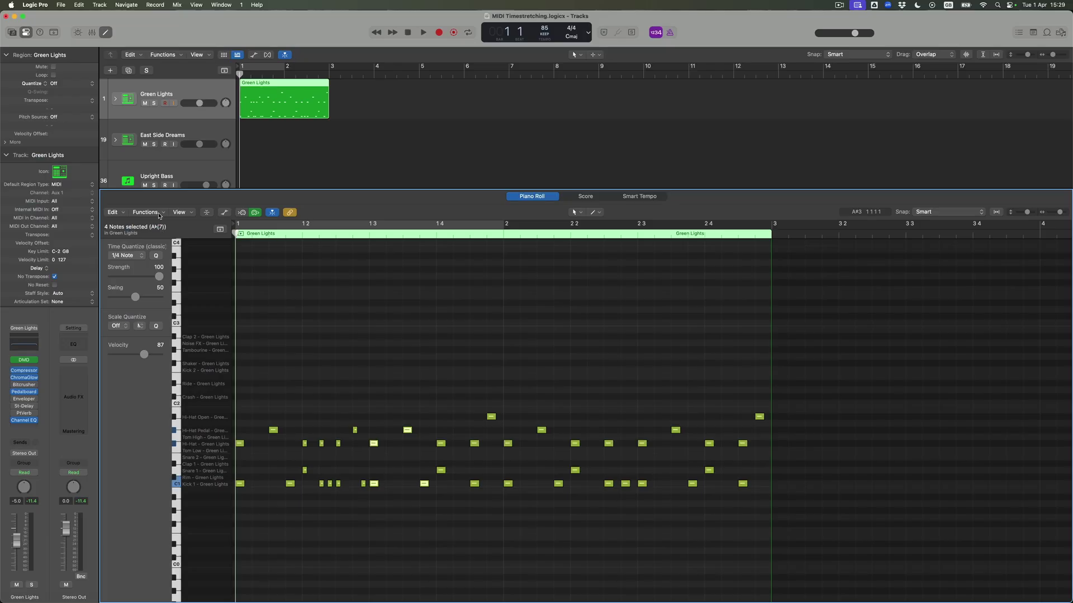
Use Time Handles to compress the notes between beats 2 and 4 of bar 2 to start at beat 3, and turn off Time Handles
{"action": "left_click", "coordinate": [159, 215]}
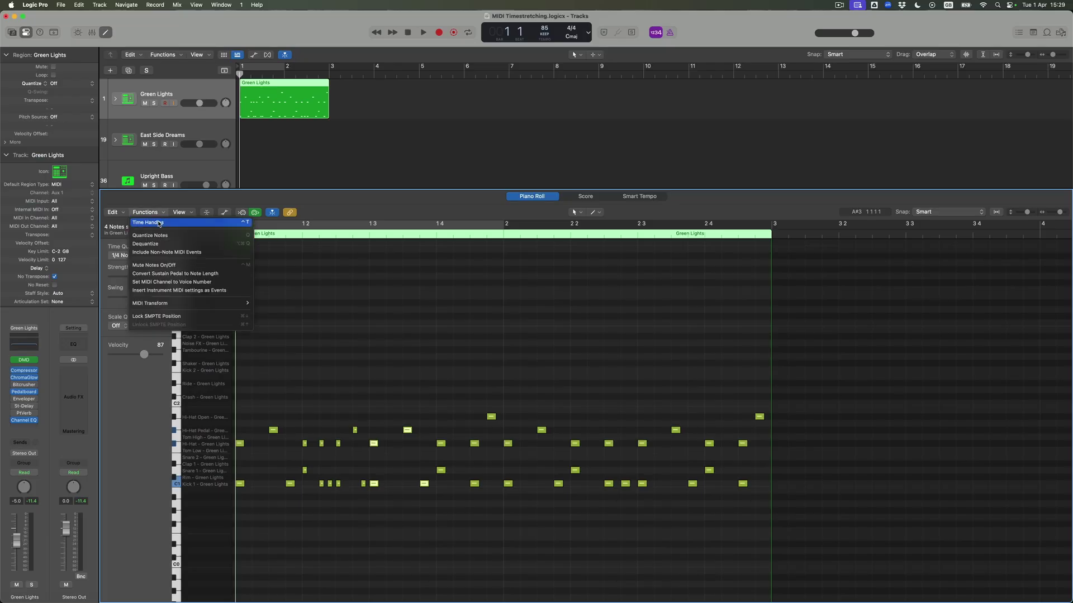
{"action": "left_click", "coordinate": [520, 362]}
{"action": "left_click_drag", "start_coordinate": [571, 345], "coordinate": [702, 528]}
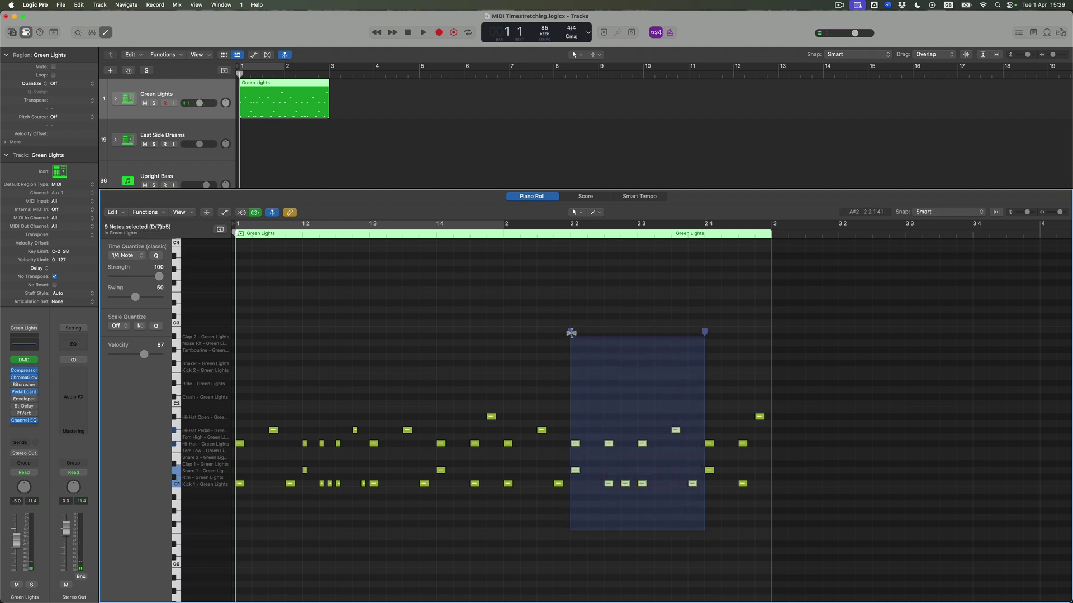
{"action": "left_click_drag", "start_coordinate": [571, 333], "coordinate": [638, 335]}
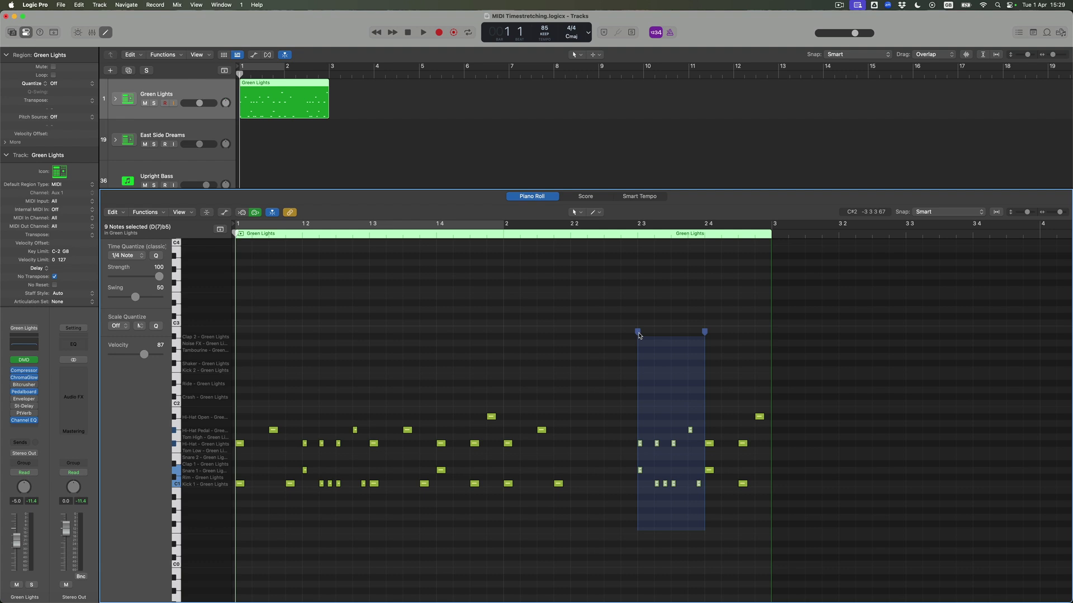
{"action": "left_click", "coordinate": [150, 212]}
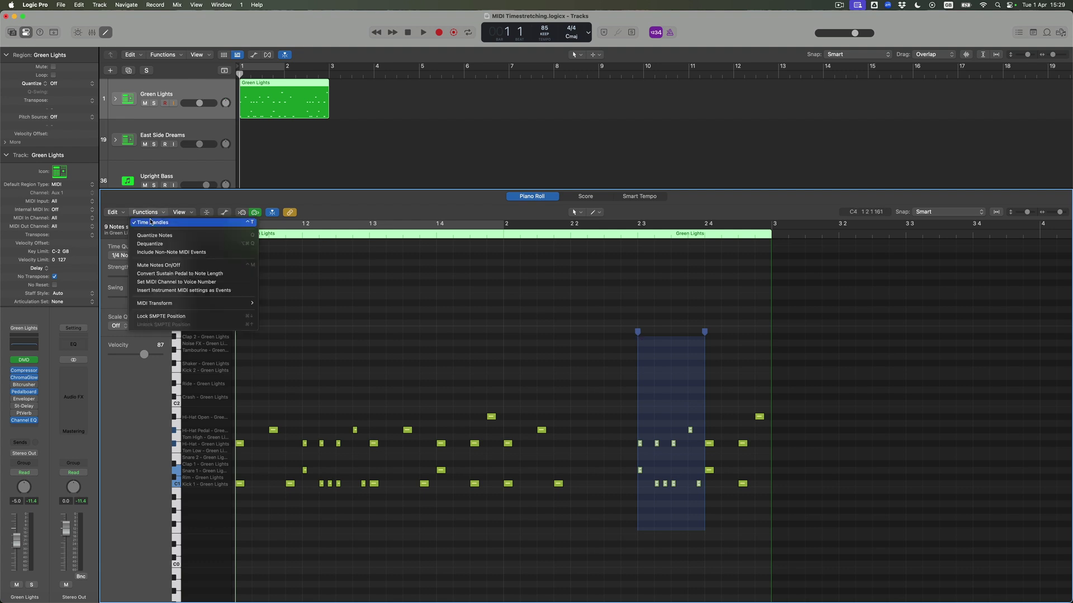
{"action": "left_click", "coordinate": [153, 222]}
Copy the five drum notes of beat 4 to beat 2 of bar 2 and play back the pattern, cycling bars 1 and 2
{"action": "left_click", "coordinate": [712, 393]}
{"action": "left_click_drag", "start_coordinate": [713, 438], "coordinate": [803, 514]}
{"action": "left_click_drag", "start_coordinate": [710, 474], "coordinate": [579, 473]}
{"action": "key", "text": "space"}
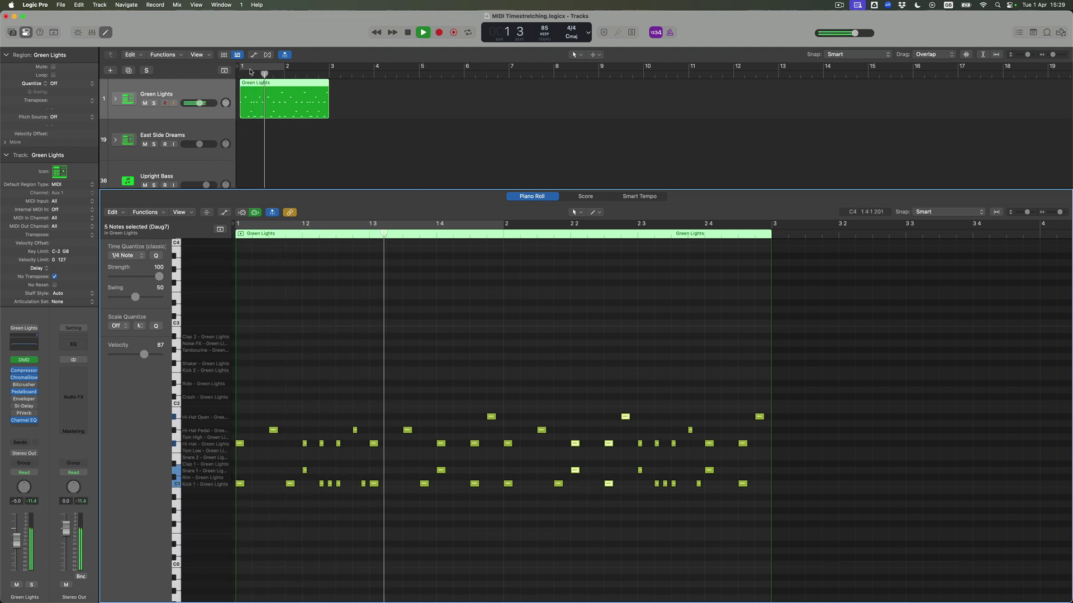
{"action": "left_click_drag", "start_coordinate": [250, 72], "coordinate": [330, 71]}
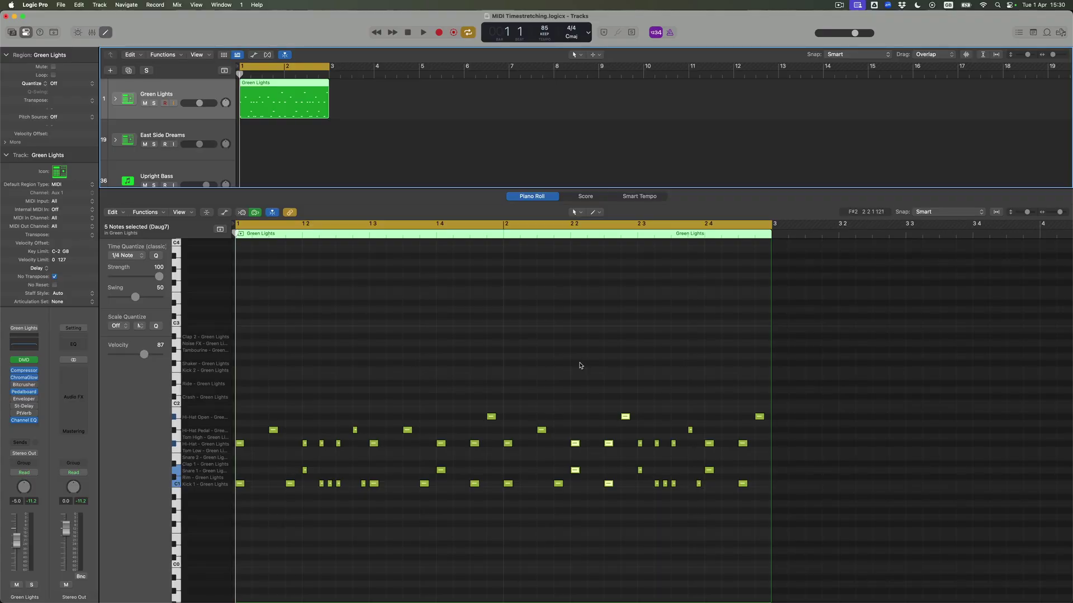
Copy the Green Lights region to the East Side Dreams track and time-stretch the copy to four bars
{"action": "left_click_drag", "start_coordinate": [285, 103], "coordinate": [283, 130]}
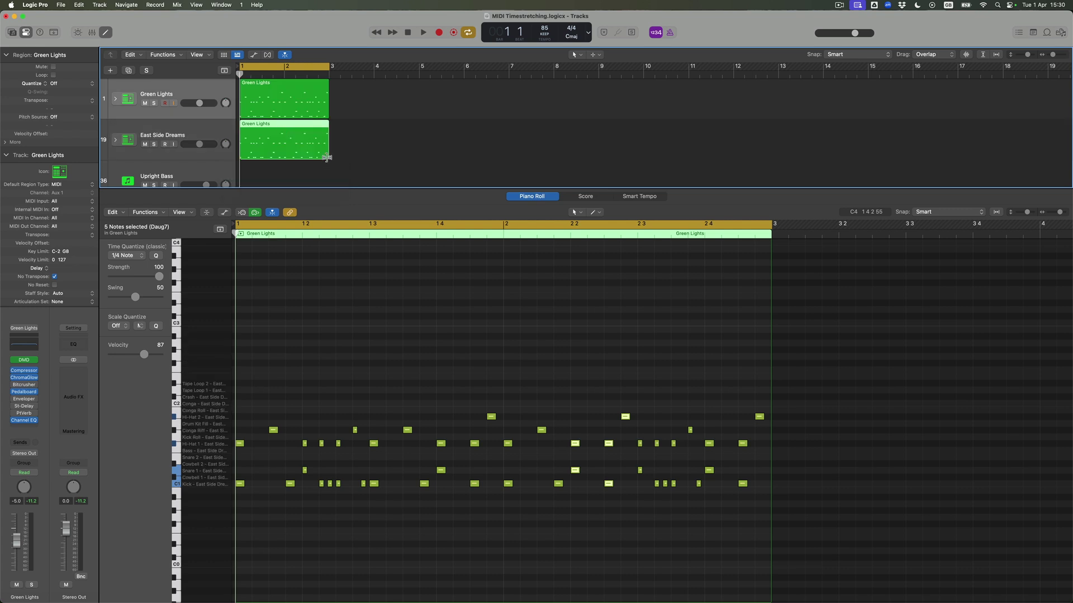
{"action": "left_click_drag", "start_coordinate": [329, 157], "coordinate": [415, 160]}
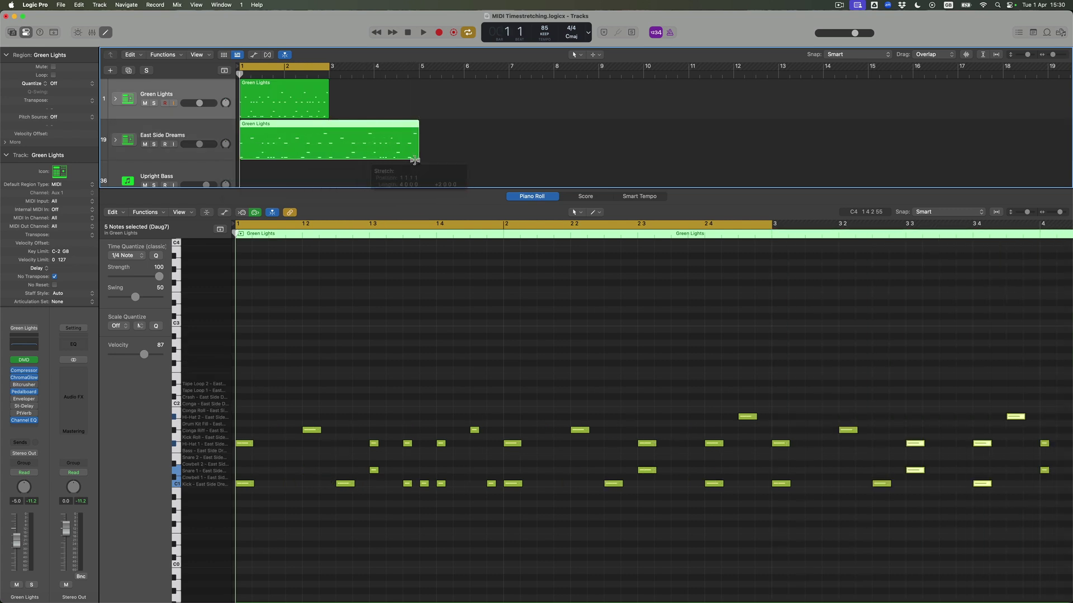
Solo the East Side Dreams track and play back its stretched region with cycling off
{"action": "left_click", "coordinate": [154, 145]}
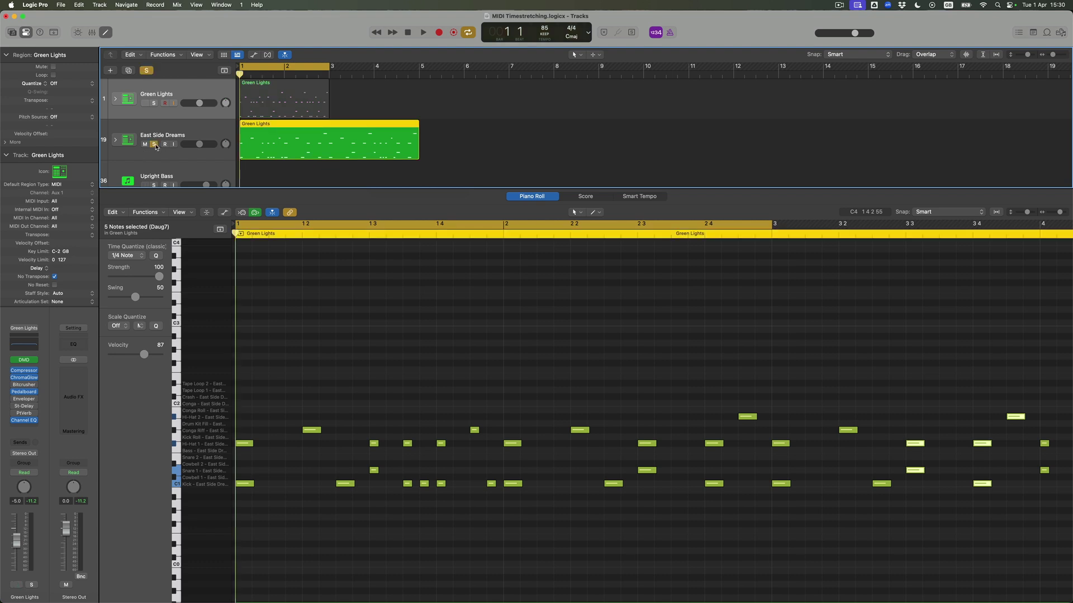
{"action": "key", "text": "c"}
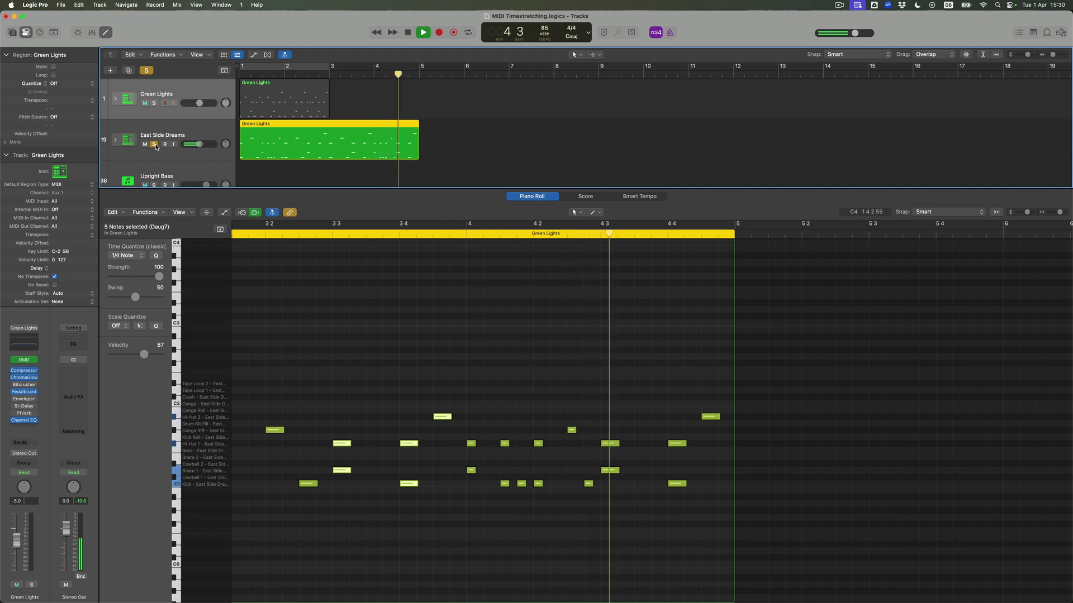
{"action": "key", "text": "space"}
Clear the track solo and copy the two-bar region on the Green Lights track to bar 3
{"action": "key", "text": "ctrl+s"}
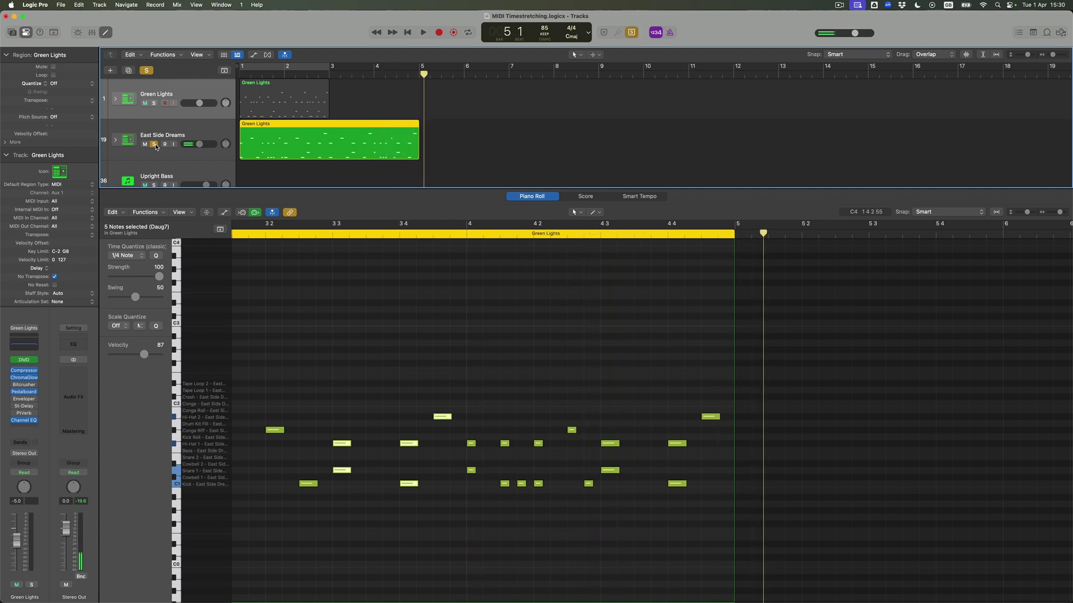
{"action": "left_click", "coordinate": [146, 72]}
{"action": "left_click_drag", "start_coordinate": [263, 104], "coordinate": [352, 105]}
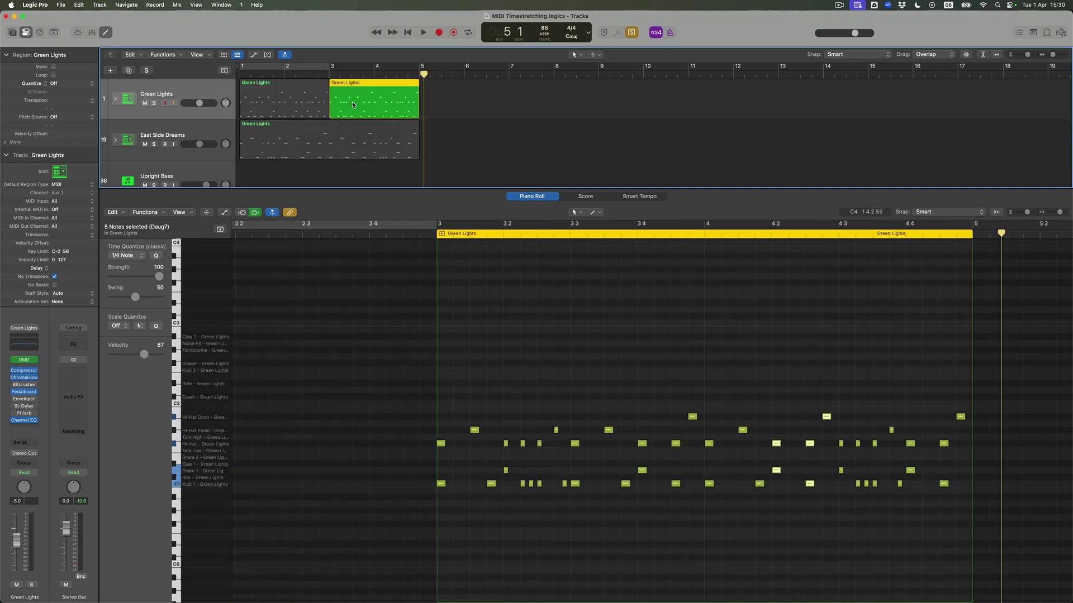
Turn off Solo mode and play back both drum tracks together from the beginning
{"action": "key", "text": "ctrl+s"}
{"action": "key", "text": "Return"}
{"action": "key", "text": "space"}
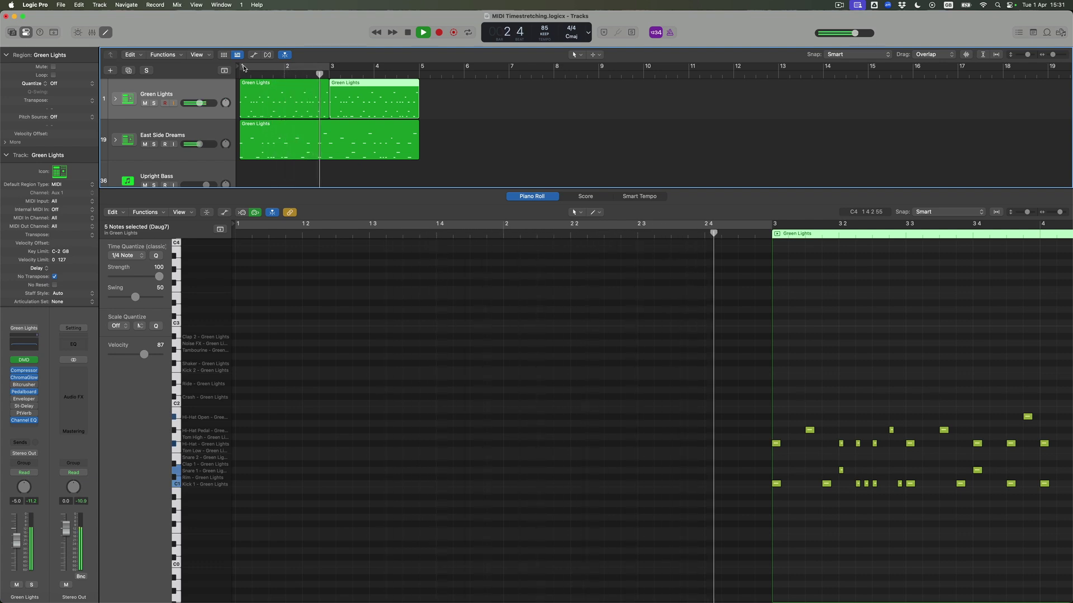
Set the cycle area to bars 1 through 4 and join the two regions on the Green Lights track
{"action": "left_click_drag", "start_coordinate": [243, 68], "coordinate": [420, 68]}
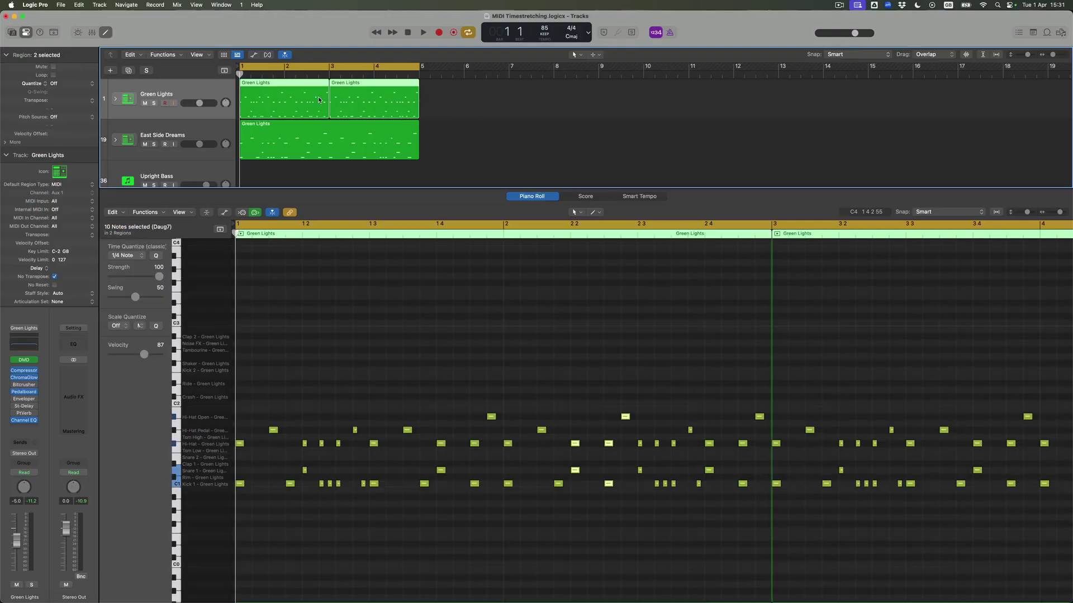
{"action": "key", "text": "super+j"}
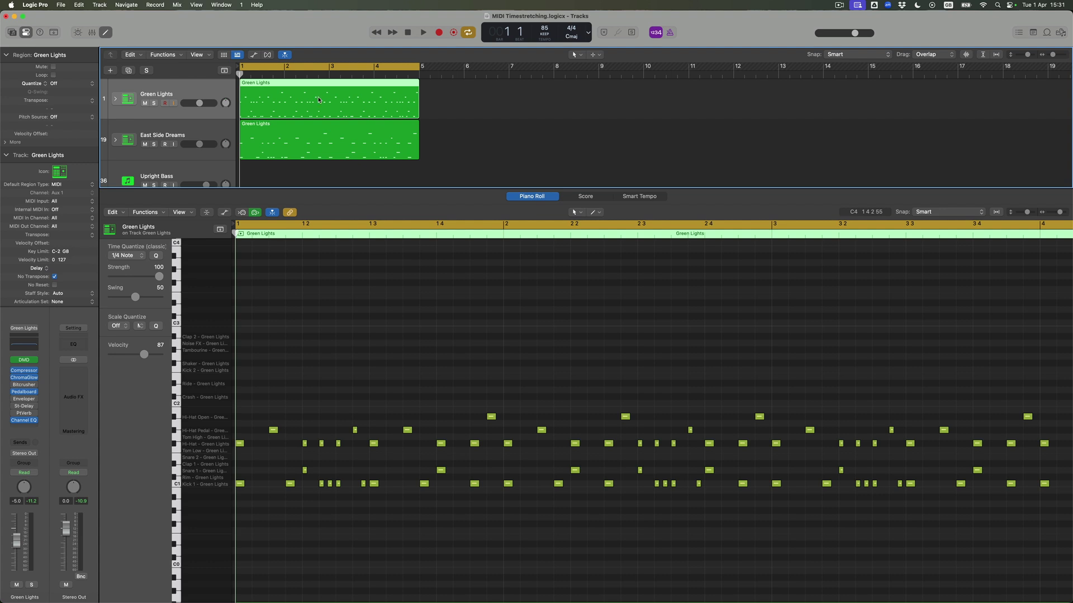
Use Time Handles to compress the four notes of beat 1 in bar 3 into half a beat, and turn off Time Handles
{"action": "scroll", "coordinate": [808, 321], "scroll_direction": "right", "scroll_amount": 3}
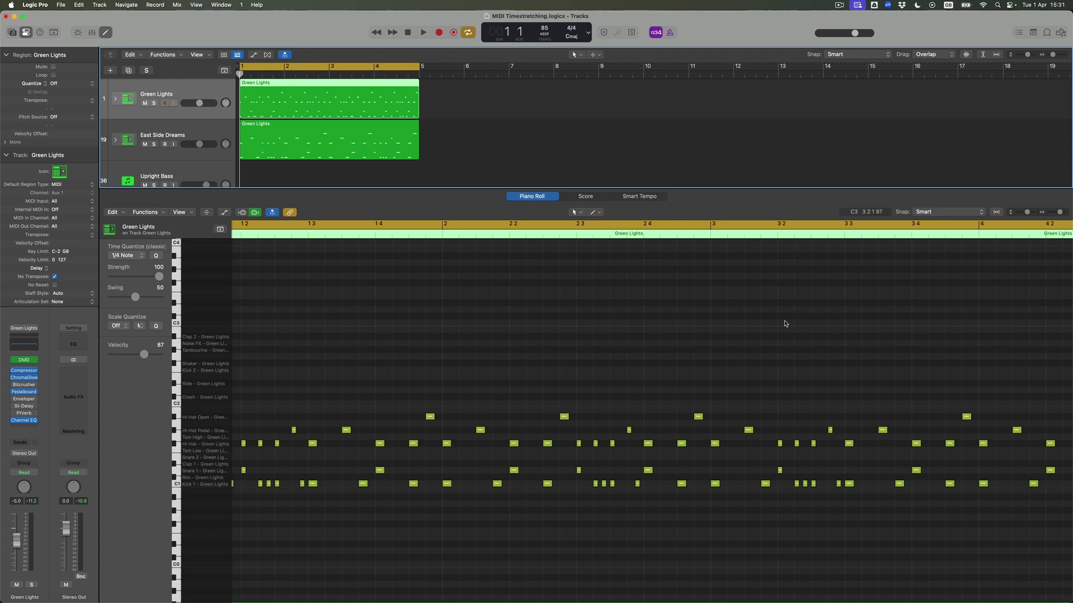
{"action": "scroll", "coordinate": [755, 324], "scroll_direction": "left", "scroll_amount": 1}
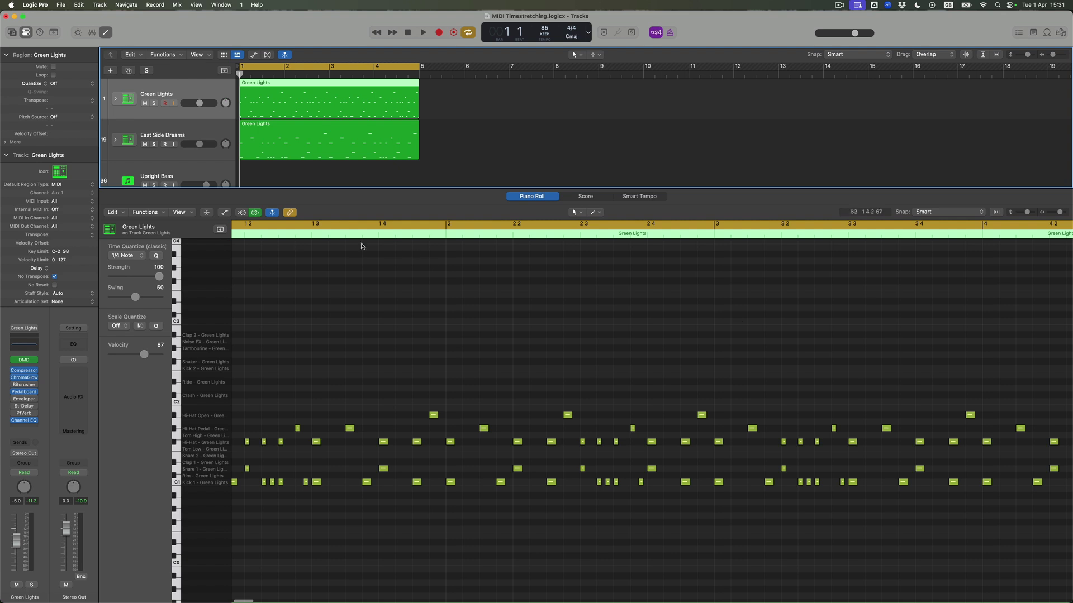
{"action": "left_click", "coordinate": [145, 212]}
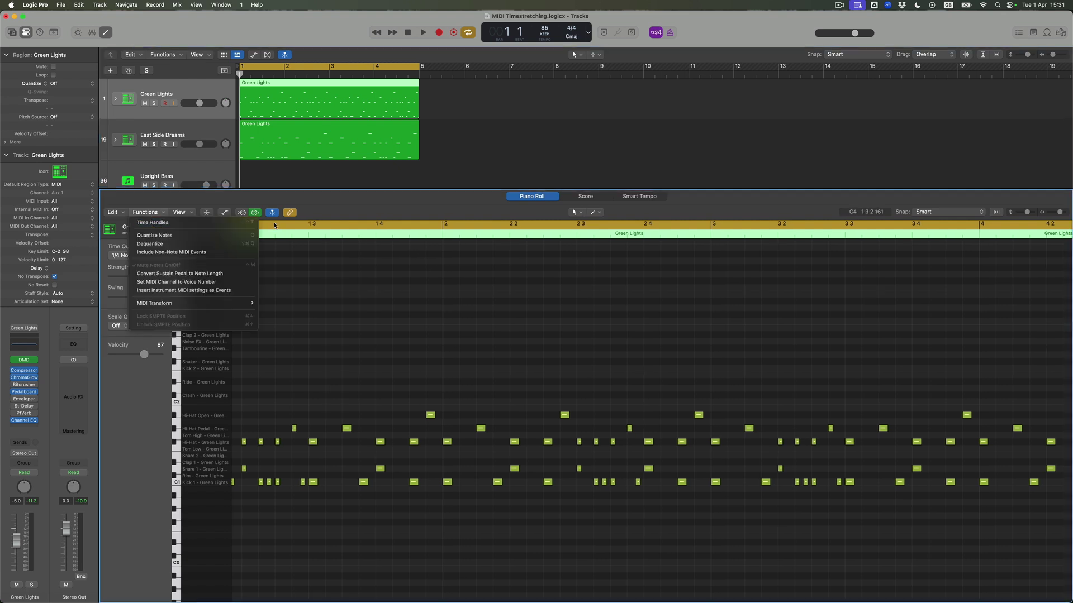
{"action": "left_click", "coordinate": [232, 223]}
{"action": "left_click_drag", "start_coordinate": [716, 391], "coordinate": [777, 502]}
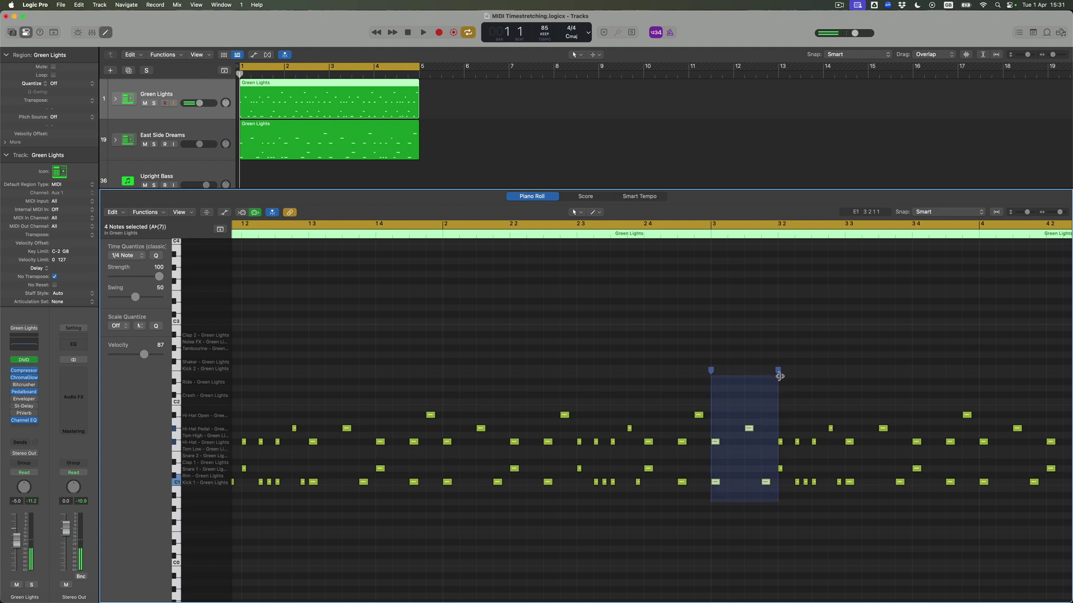
{"action": "left_click_drag", "start_coordinate": [778, 371], "coordinate": [744, 374]}
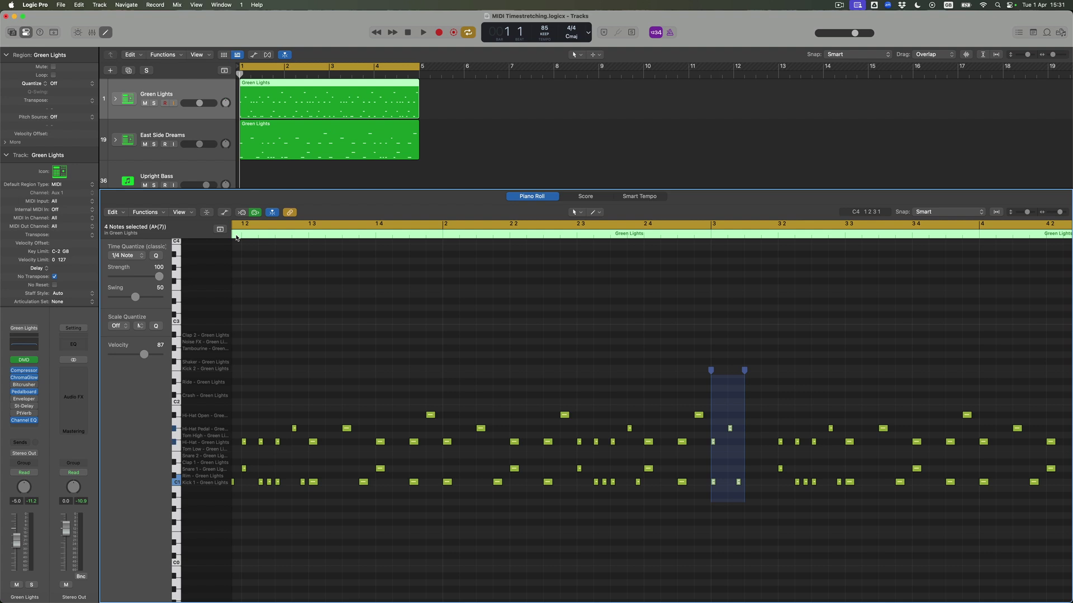
{"action": "left_click", "coordinate": [150, 215]}
{"action": "left_click", "coordinate": [152, 222]}
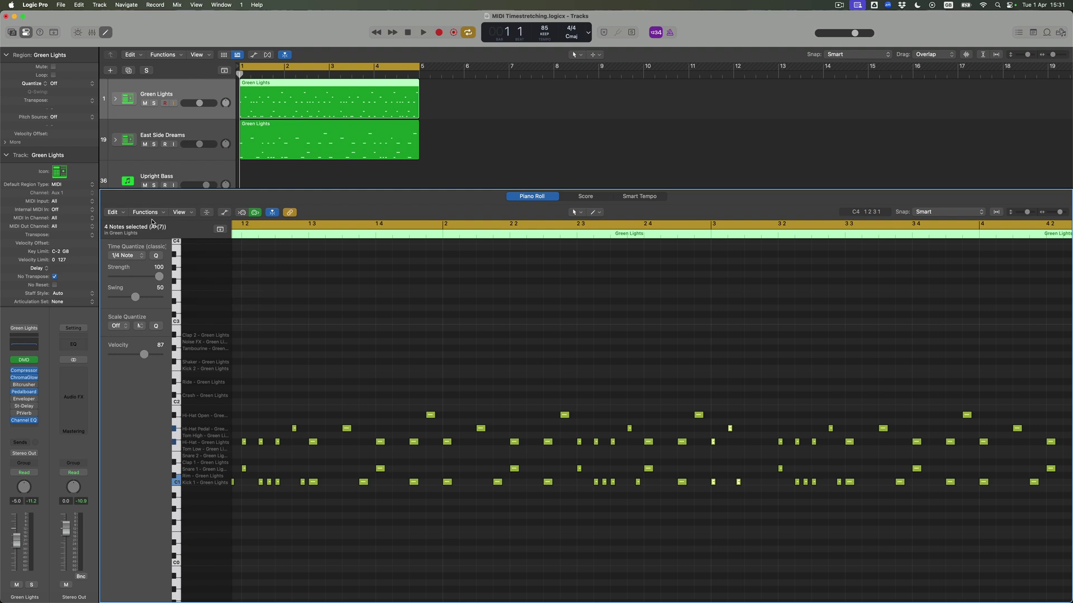
Play back the pattern and copy the first kick and hi-hat notes of bar 3 half a beat later, to 3 1 3
{"action": "key", "text": "space"}
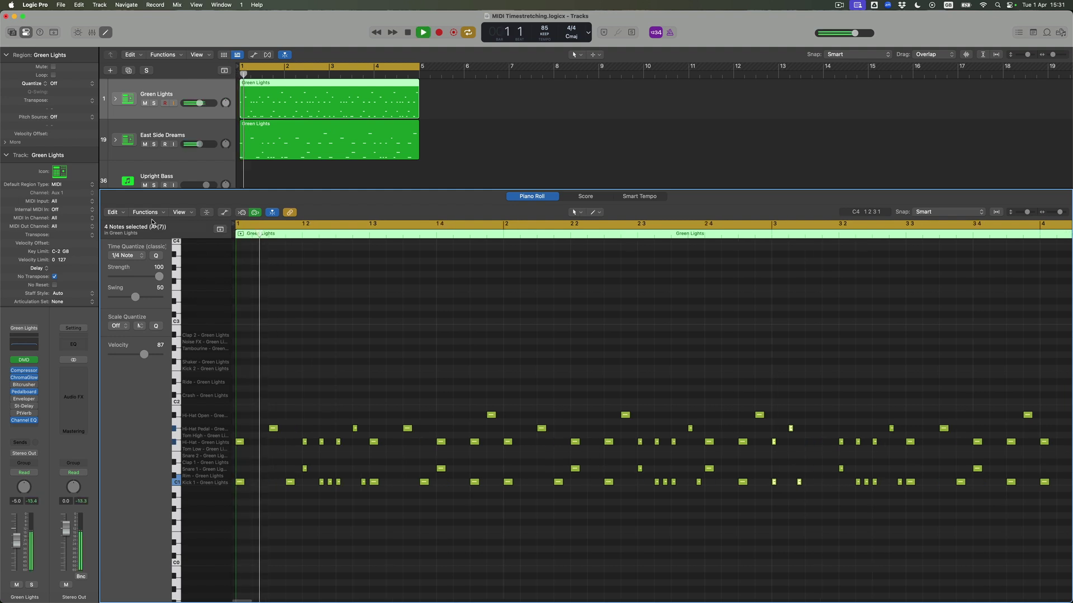
{"action": "left_click", "coordinate": [805, 364]}
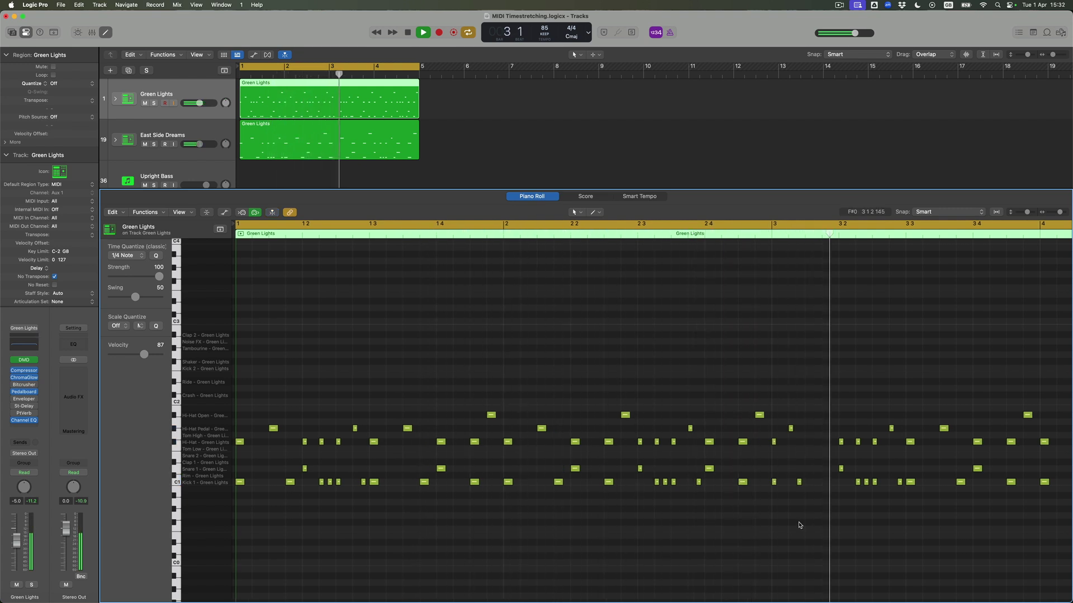
{"action": "left_click_drag", "start_coordinate": [775, 482], "coordinate": [808, 484]}
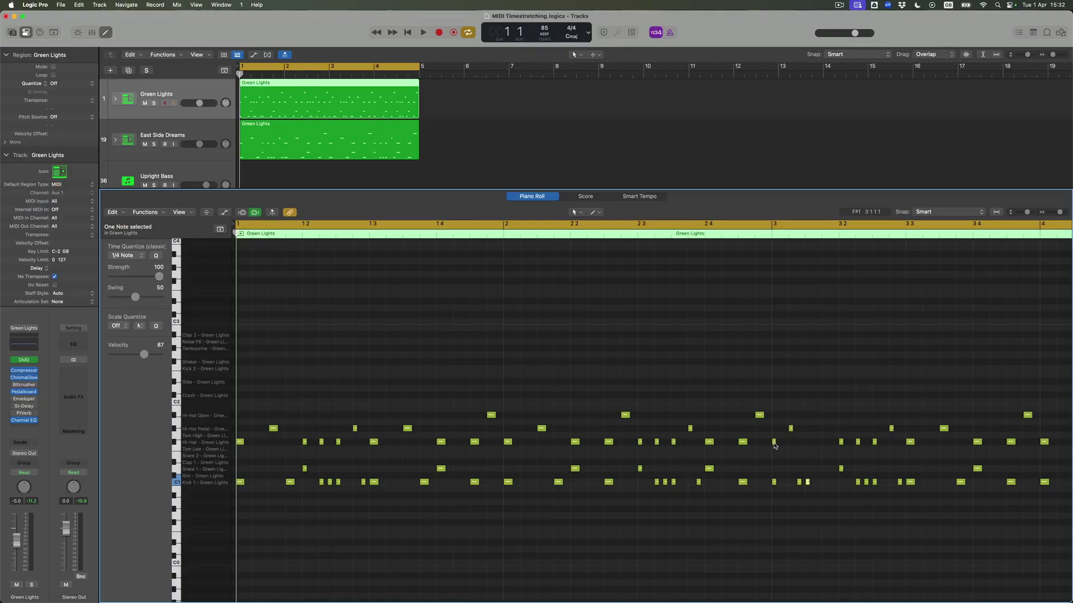
{"action": "left_click_drag", "start_coordinate": [776, 445], "coordinate": [808, 445]}
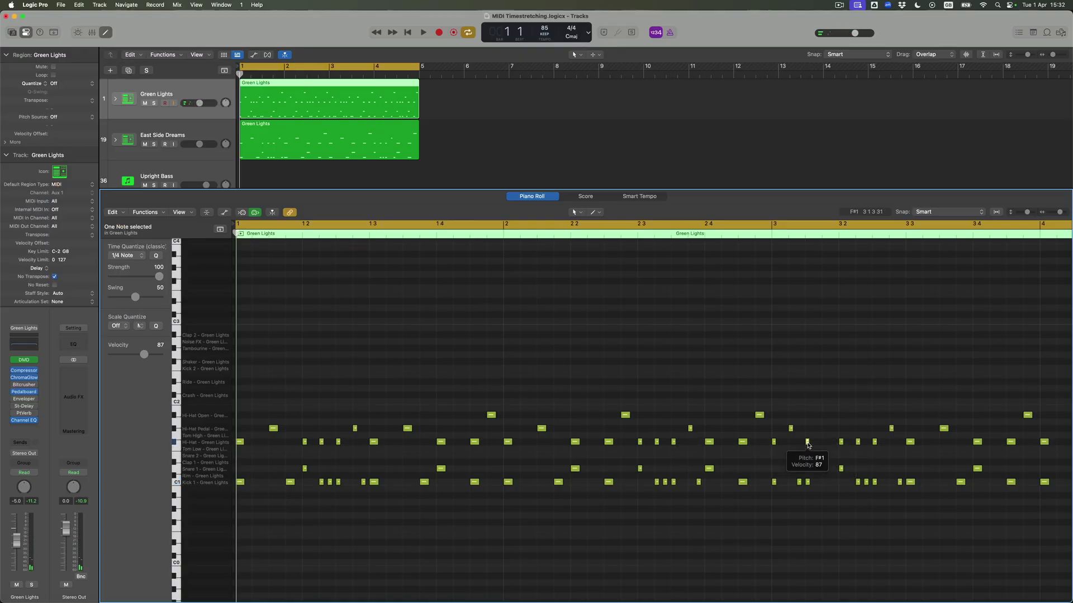
Mute the Green Lights and East Side Dreams tracks and close the Piano Roll
{"action": "scroll", "coordinate": [605, 339], "scroll_direction": "down", "scroll_amount": 1}
{"action": "left_click", "coordinate": [145, 103]}
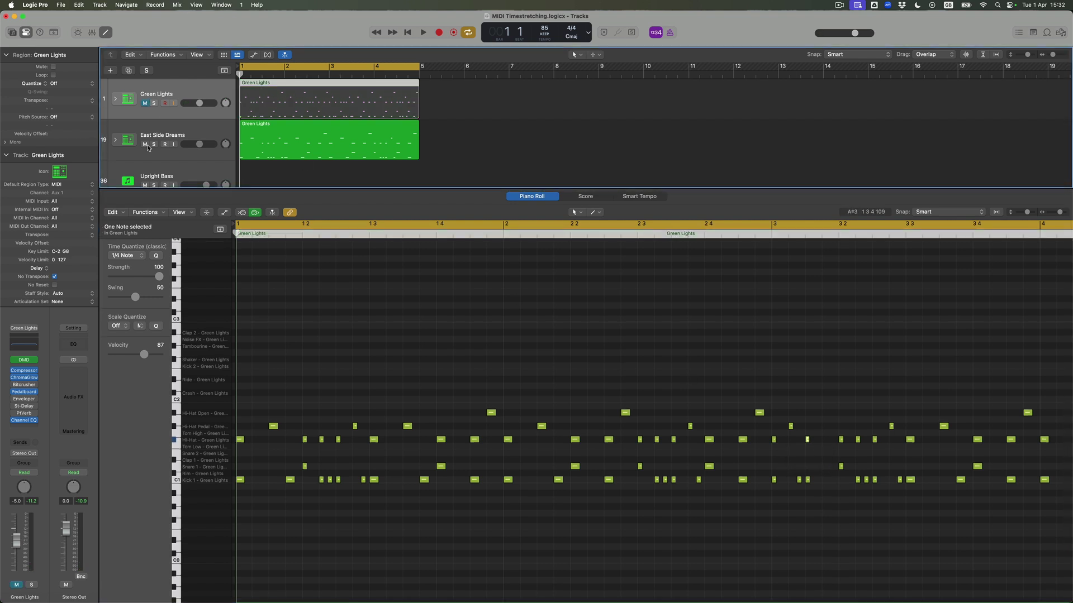
{"action": "left_click", "coordinate": [108, 34]}
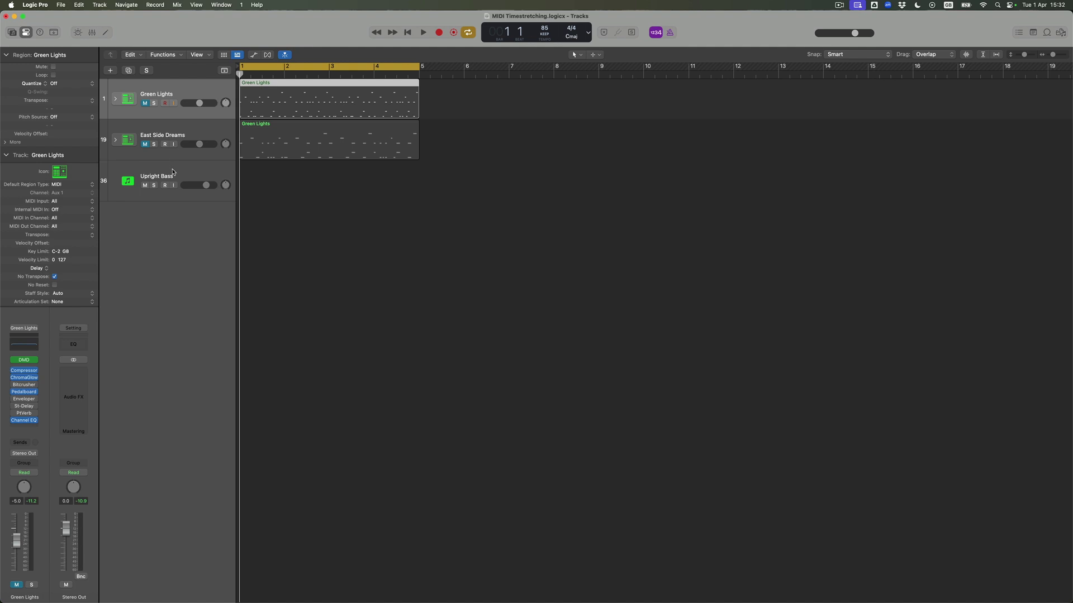
Record a four-bar bass line on the Upright Bass track and quantize its region to 1/16 Note
{"action": "left_click", "coordinate": [173, 172]}
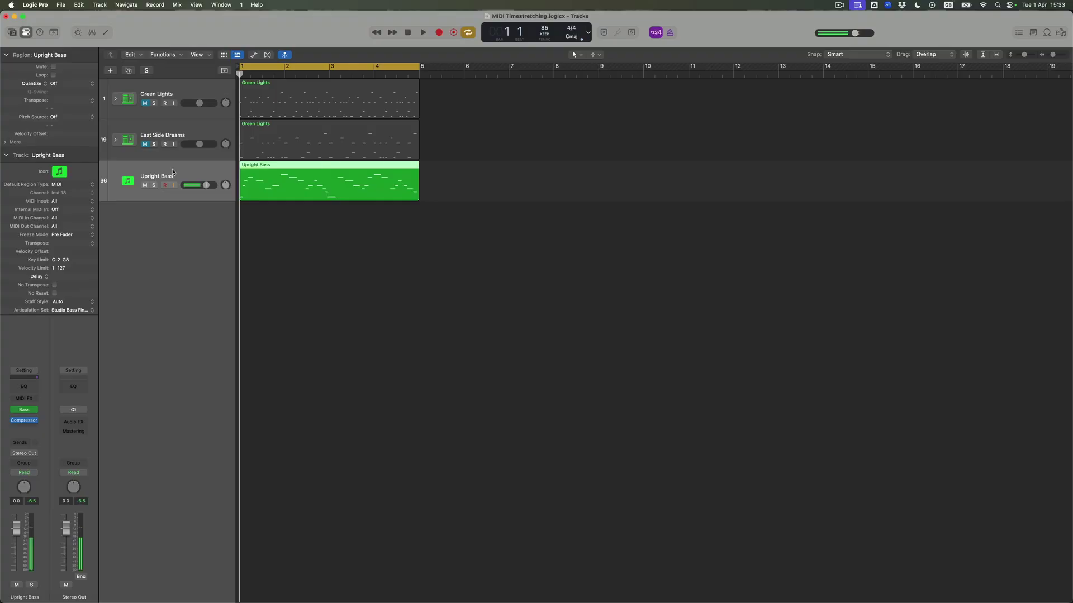
{"action": "left_click", "coordinate": [79, 84]}
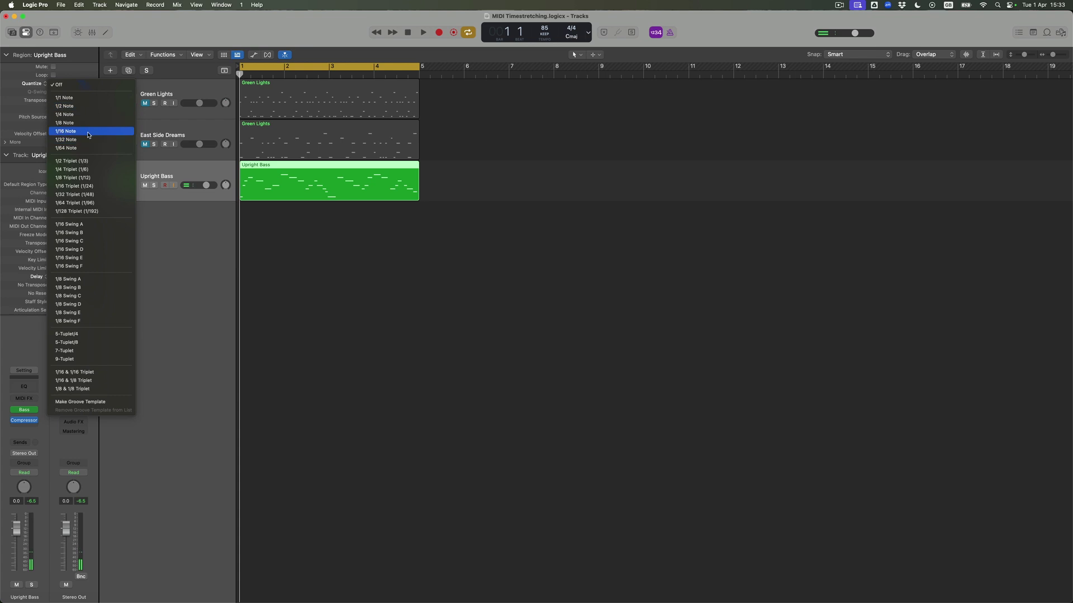
{"action": "left_click", "coordinate": [87, 132]}
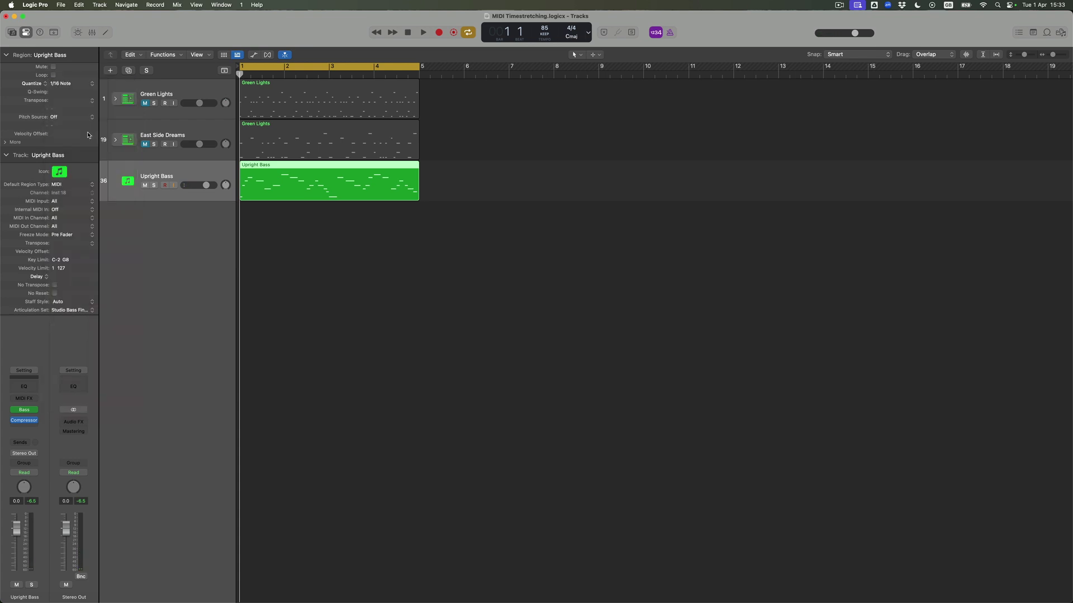
{"action": "key", "text": "space"}
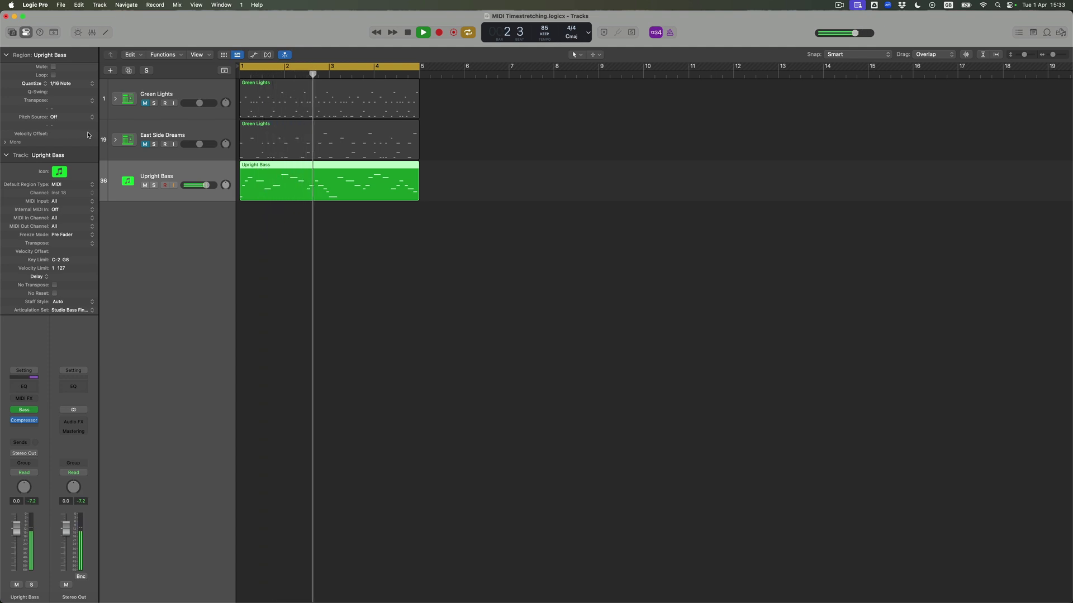
Open the Upright Bass region in the Piano Roll and use Time Handles to compress the eight notes from 3 2 to 4 2 into half their length
{"action": "double_click", "coordinate": [306, 165]}
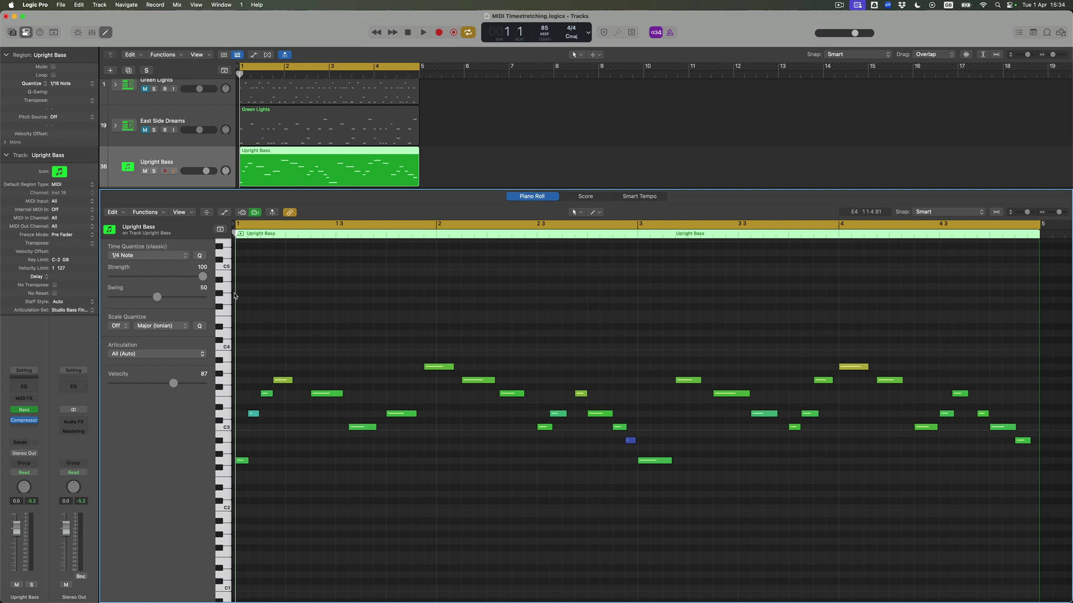
{"action": "left_click", "coordinate": [160, 213]}
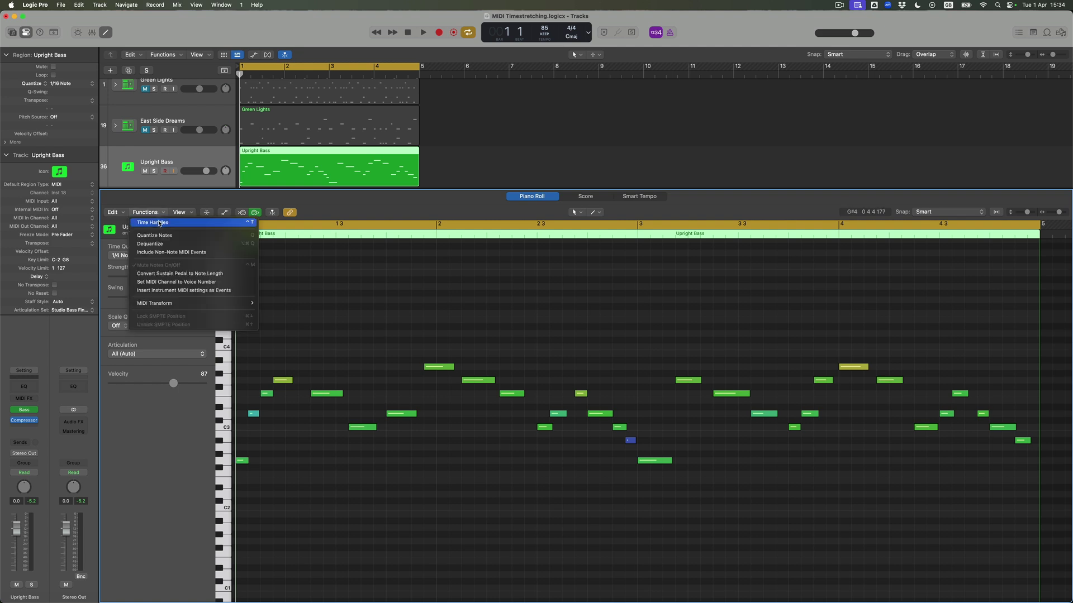
{"action": "left_click", "coordinate": [159, 223]}
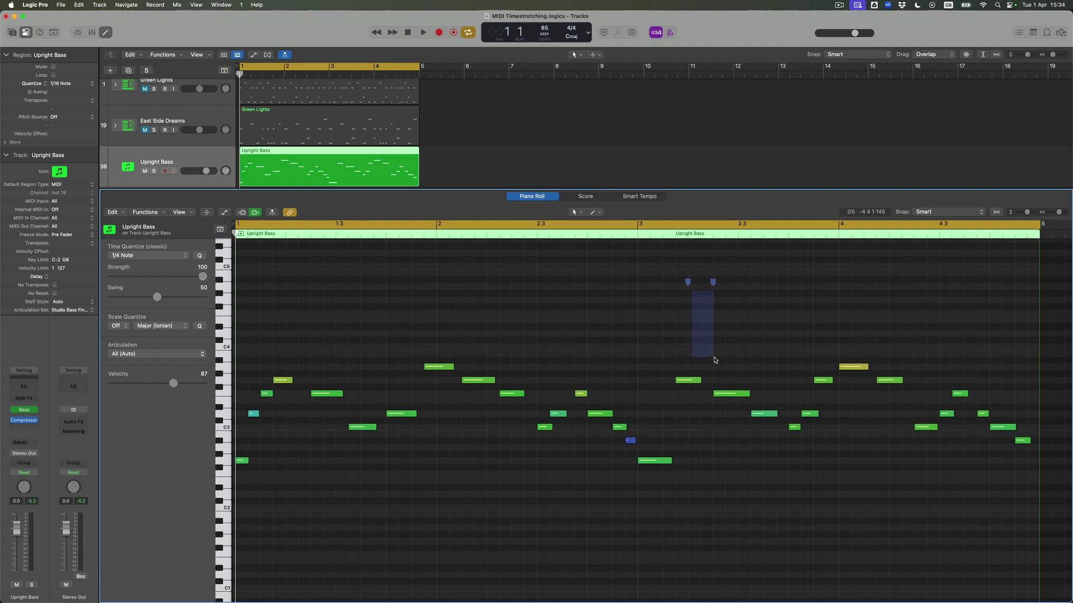
{"action": "left_click_drag", "start_coordinate": [719, 387], "coordinate": [890, 494]}
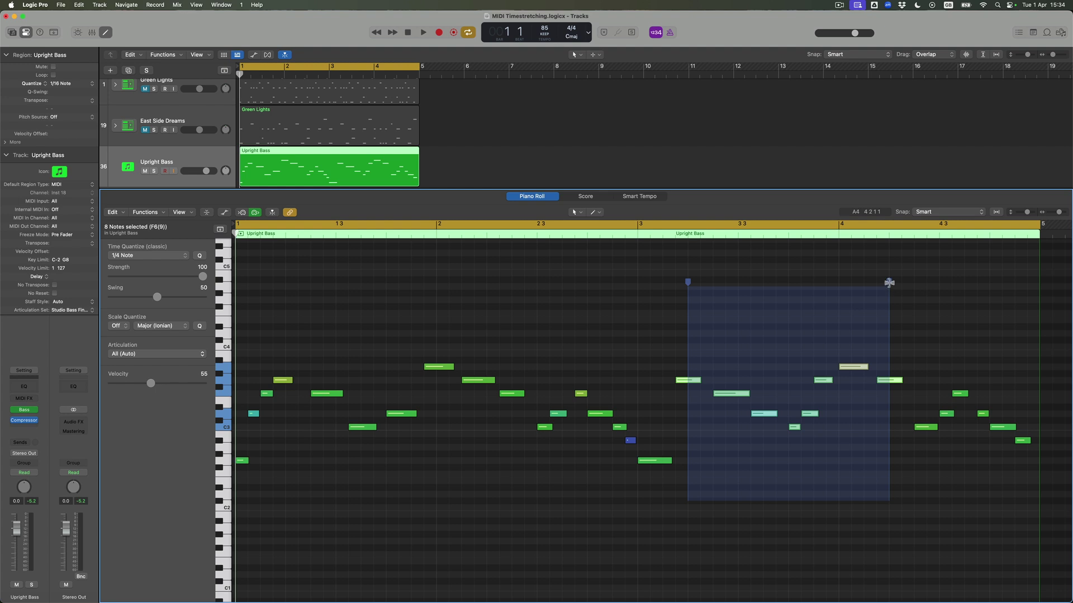
{"action": "left_click_drag", "start_coordinate": [888, 285], "coordinate": [791, 290]}
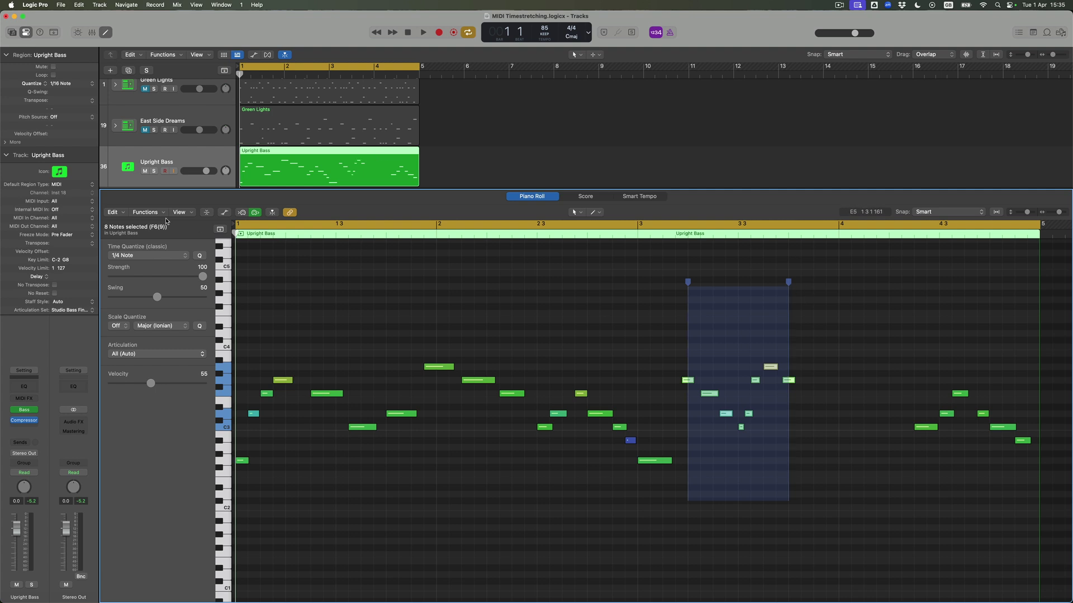
Play back the compressed bass phrase on its own, and again with the Green Lights and East Side Dreams tracks unmuted
{"action": "left_click", "coordinate": [147, 212]}
{"action": "left_click", "coordinate": [159, 215]}
{"action": "key", "text": "space"}
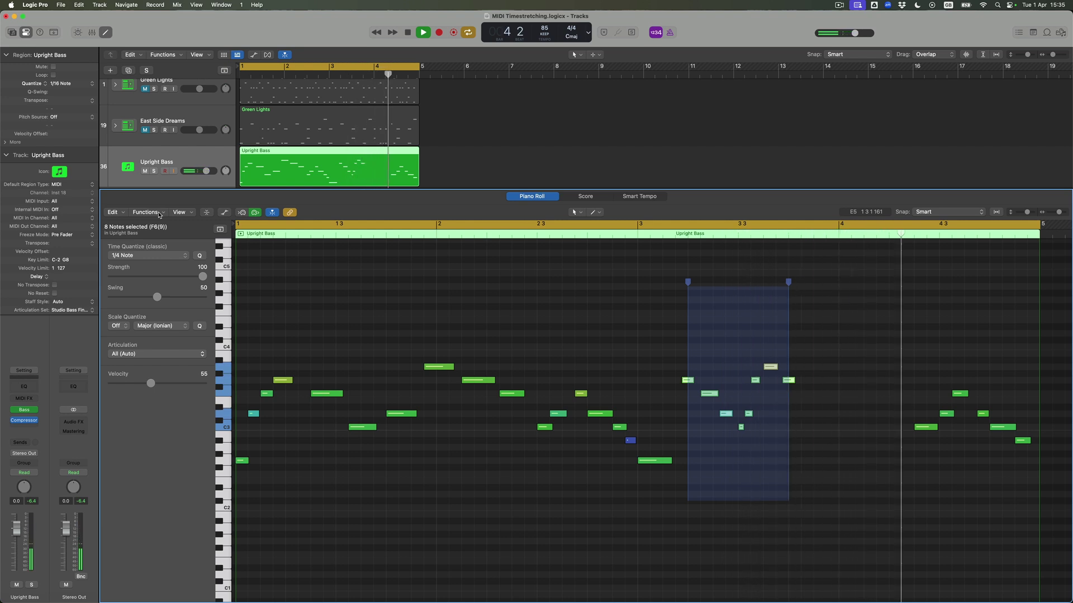
{"action": "key", "text": "space"}
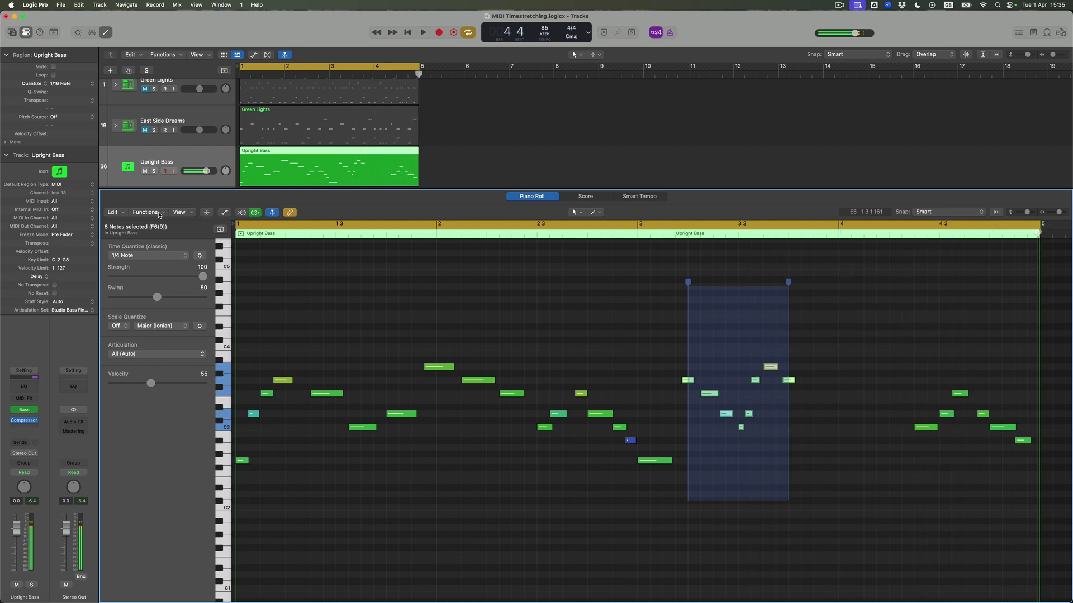
{"action": "left_click_drag", "start_coordinate": [147, 91], "coordinate": [147, 124]}
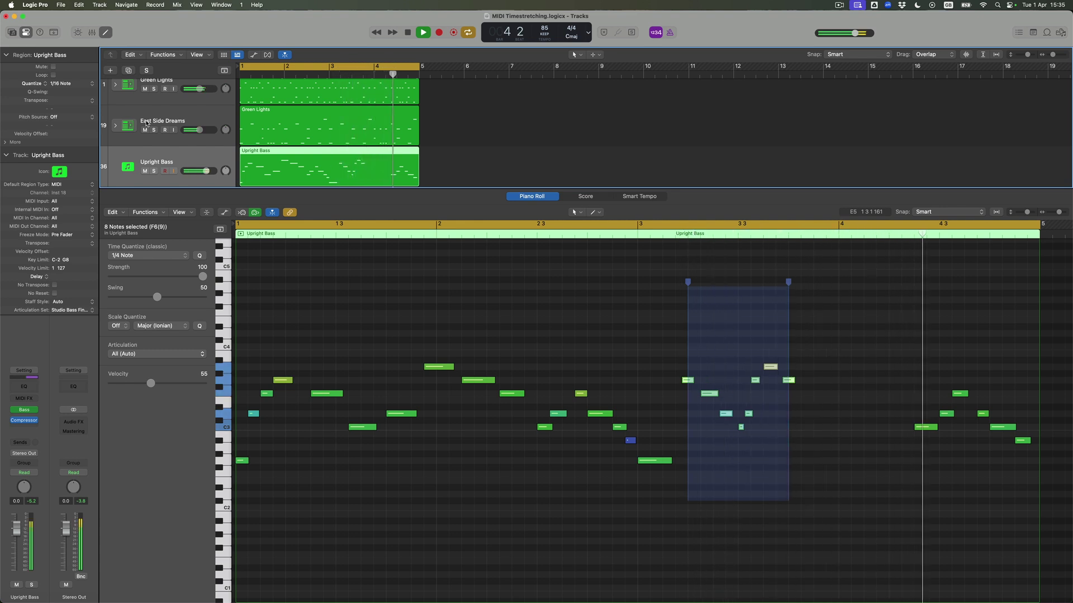
{"action": "key", "text": "space"}
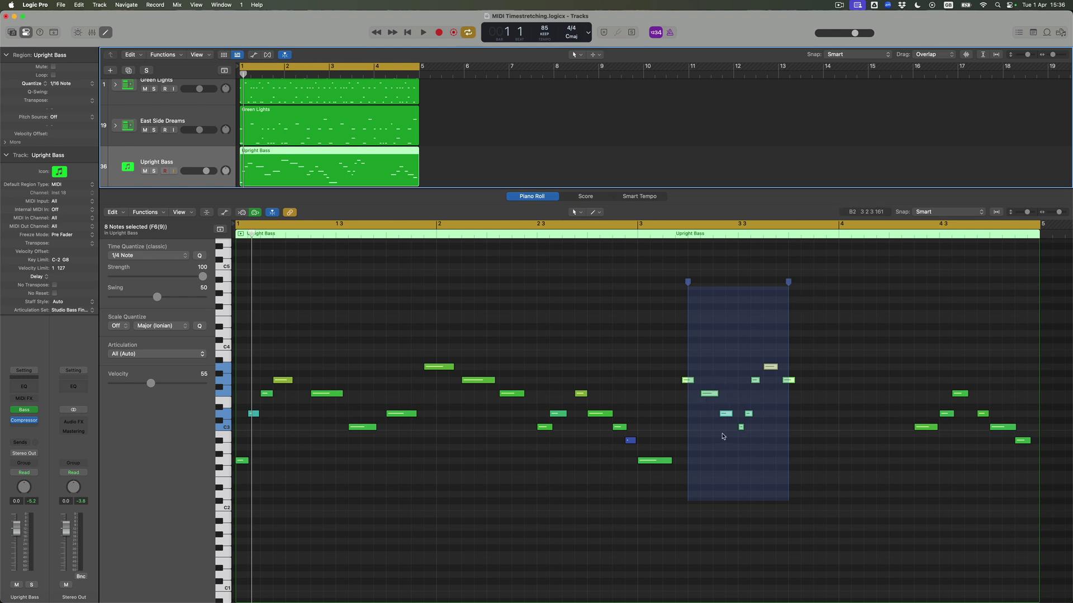
Stretch the end of the compressed bass notes slightly past beat 4 of bar 3 and play back the pattern
{"action": "left_click", "coordinate": [787, 282]}
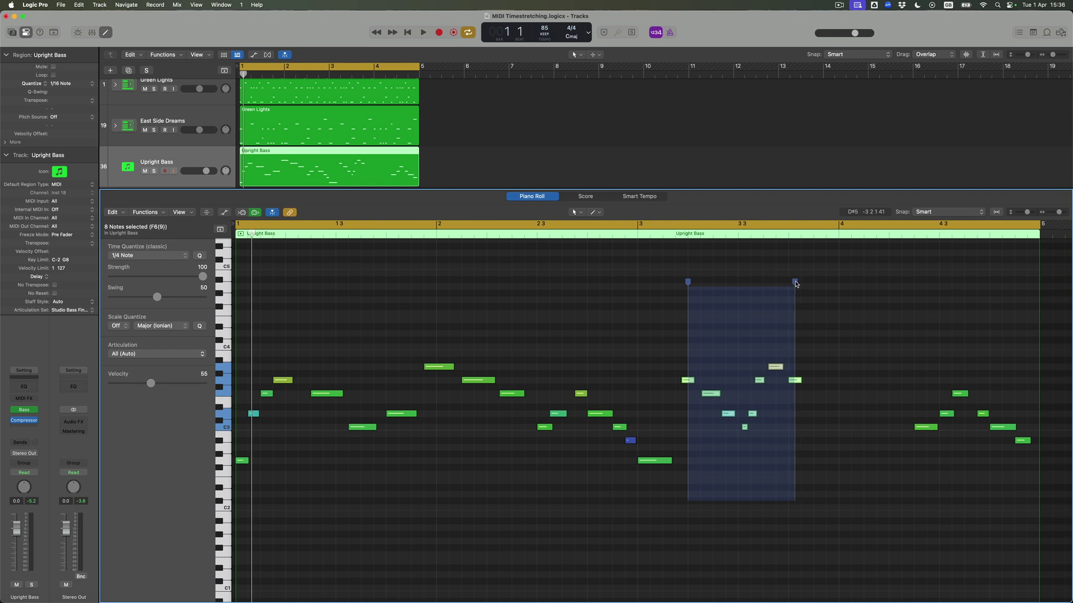
{"action": "key", "text": "space"}
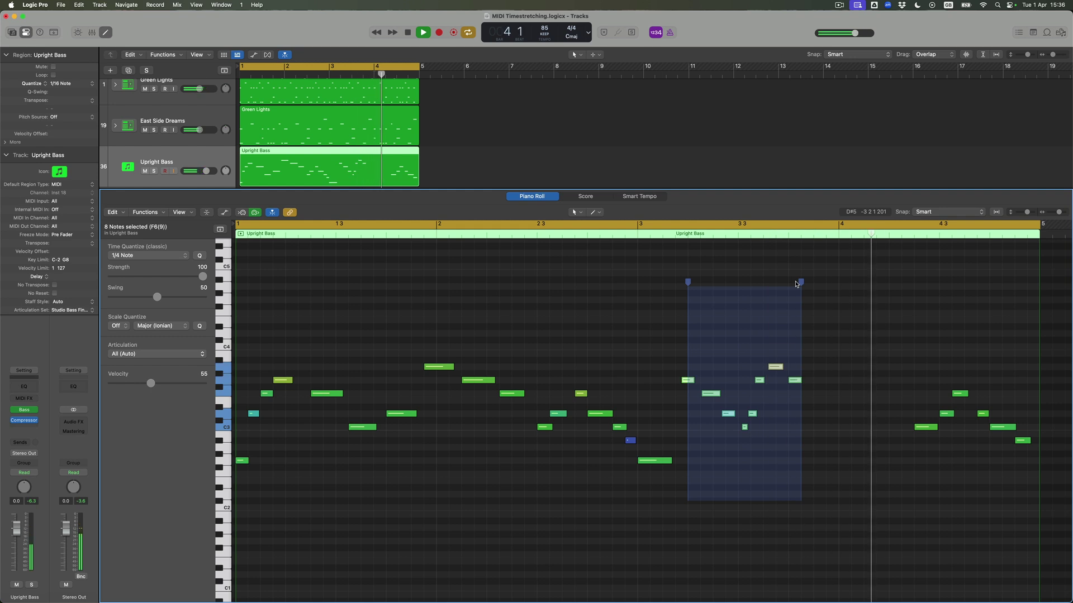
{"action": "key", "text": "space"}
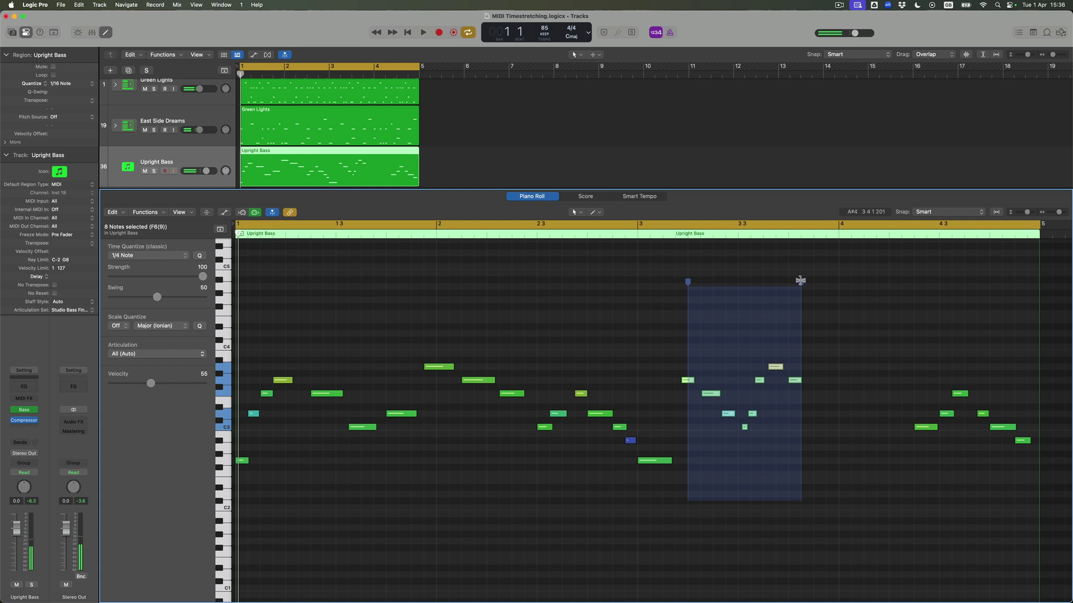
Try stretching the eight selected bass notes into beat 1 of bar 4 and play back the pattern
{"action": "left_click_drag", "start_coordinate": [806, 283], "coordinate": [857, 286]}
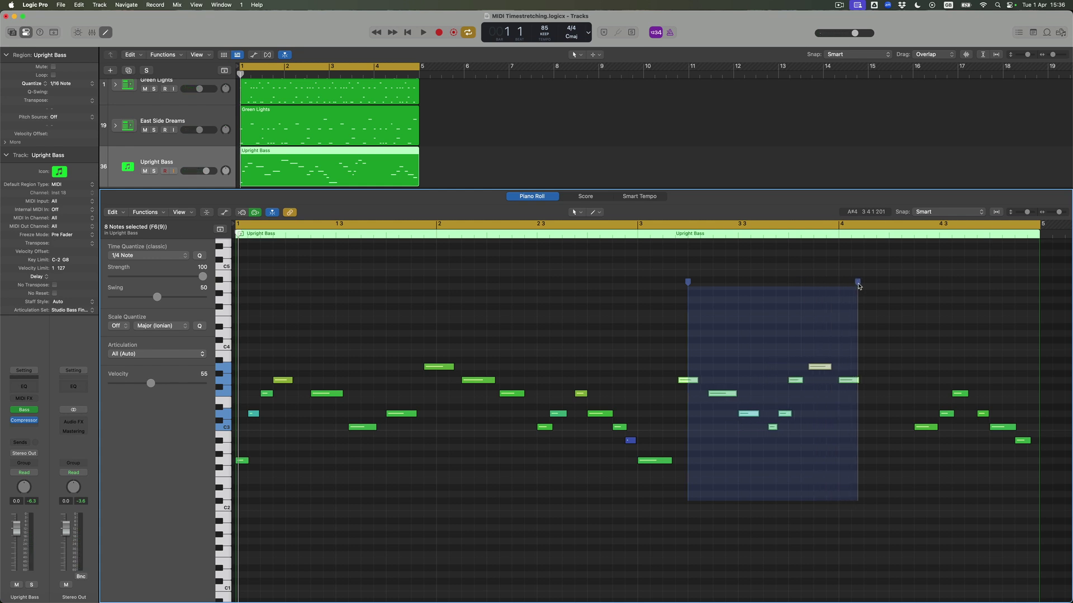
{"action": "left_click_drag", "start_coordinate": [859, 286], "coordinate": [859, 286]}
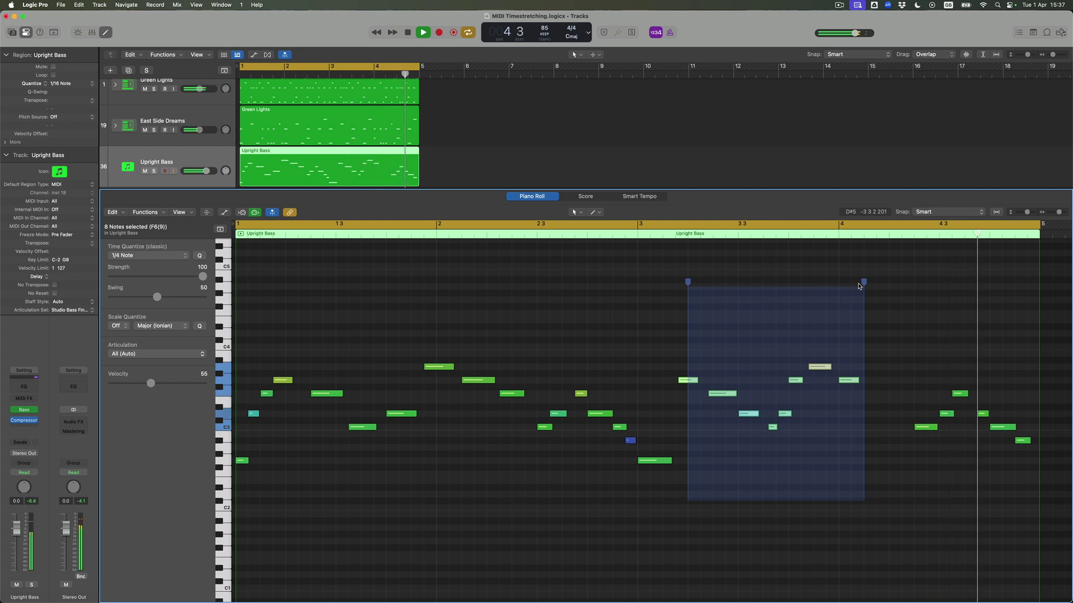
{"action": "key", "text": "space"}
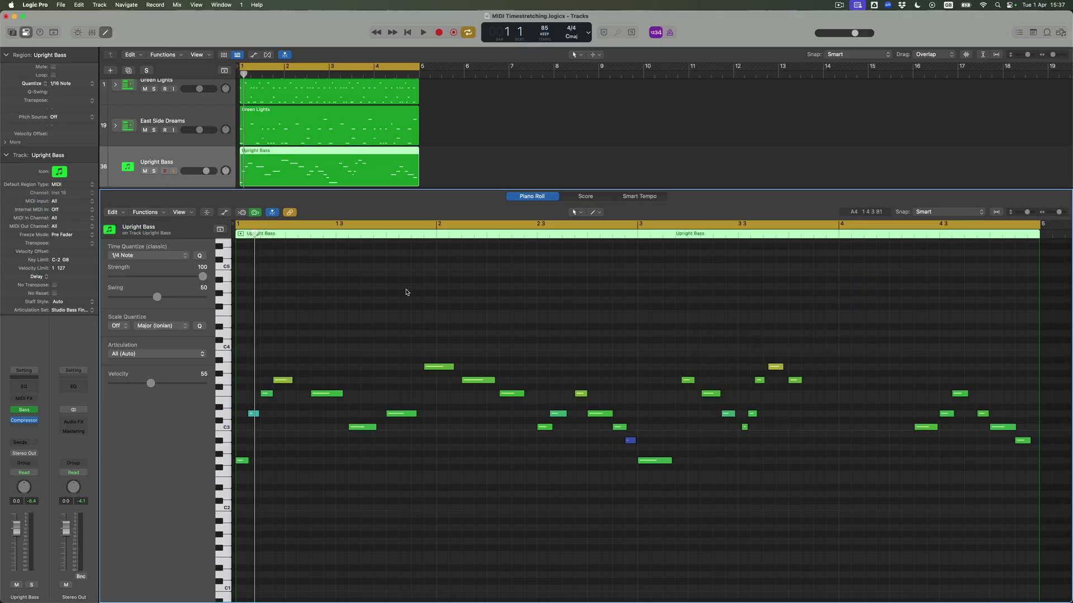
Duplicate the regions of all three tracks to bar 5, extend the cycle range to bar 9, and select the second bass region
{"action": "left_click_drag", "start_coordinate": [435, 169], "coordinate": [495, 104]}
{"action": "left_click", "coordinate": [515, 161]}
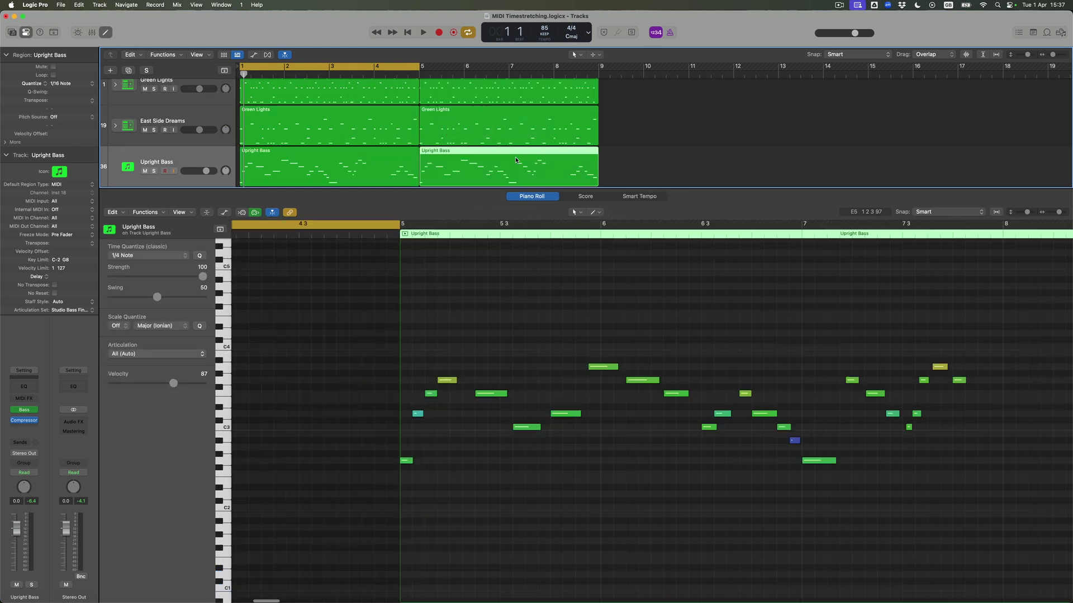
{"action": "left_click_drag", "start_coordinate": [417, 67], "coordinate": [599, 67]}
{"action": "left_click", "coordinate": [548, 163]}
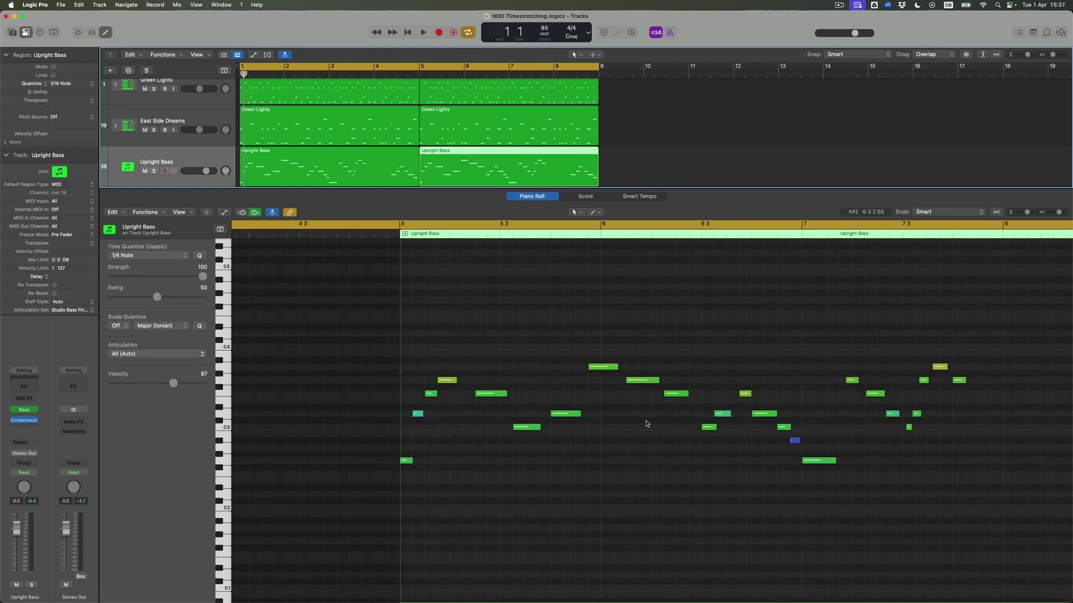
Turn on Time Handles and compress the six bass notes in the second half of bar 6 into beat 4, keeping the end handle in place
{"action": "left_click", "coordinate": [159, 212]}
{"action": "left_click", "coordinate": [355, 292]}
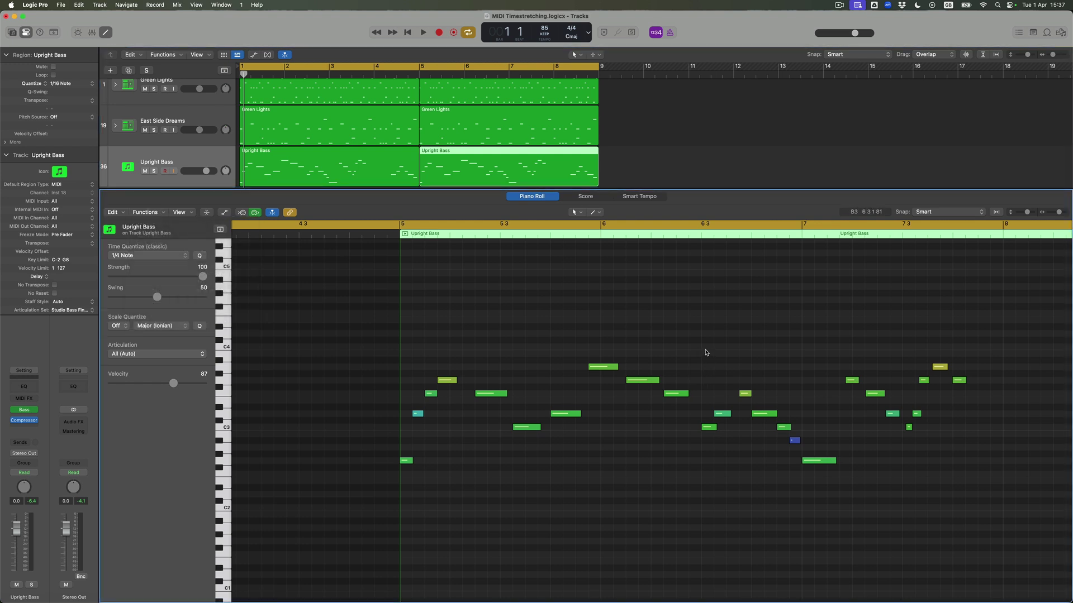
{"action": "left_click_drag", "start_coordinate": [711, 410], "coordinate": [796, 462]}
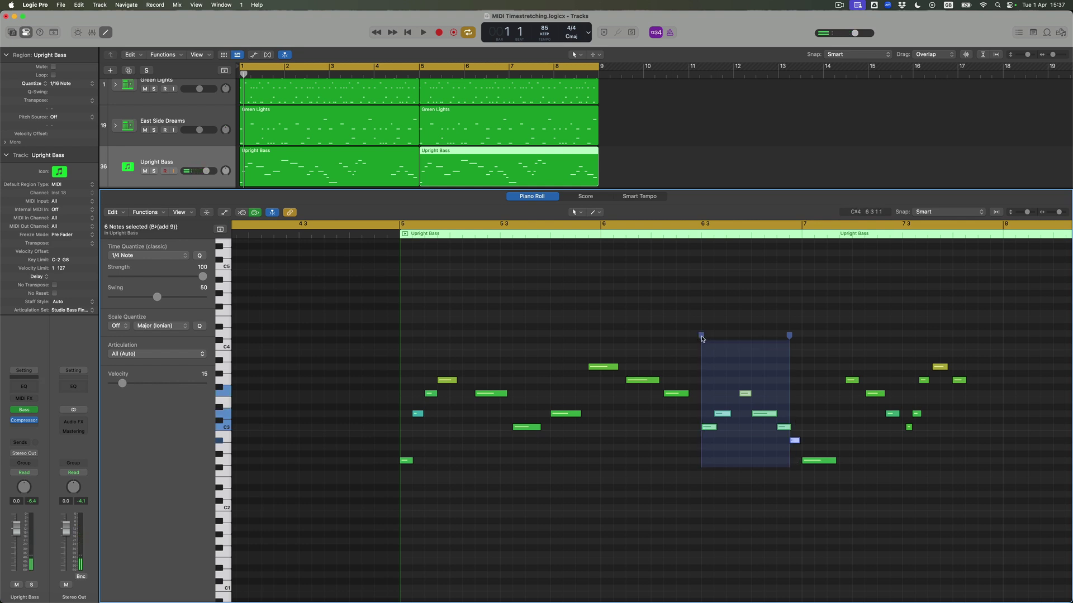
{"action": "mouse_move", "coordinate": [709, 339]}
{"action": "left_mouse_down"}
{"action": "mouse_move", "coordinate": [750, 341]}
{"action": "mouse_move", "coordinate": [706, 338]}
{"action": "left_mouse_up"}
{"action": "left_click_drag", "start_coordinate": [701, 335], "coordinate": [752, 337]}
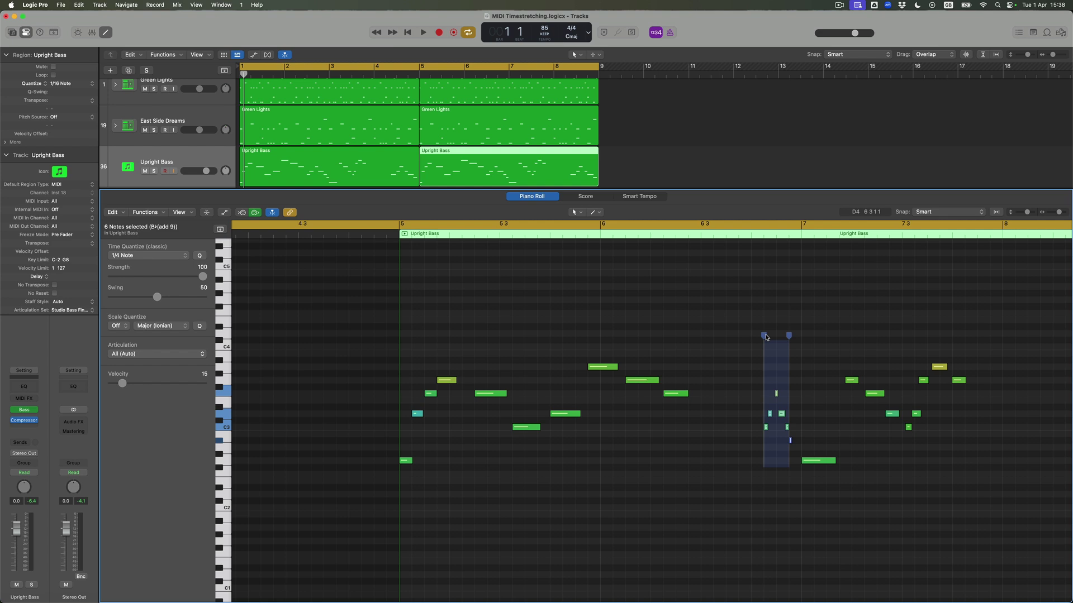
Solo the second Upright Bass region, play back the compressed notes, and turn solo off
{"action": "key", "text": "ctrl+s"}
{"action": "key", "text": "space"}
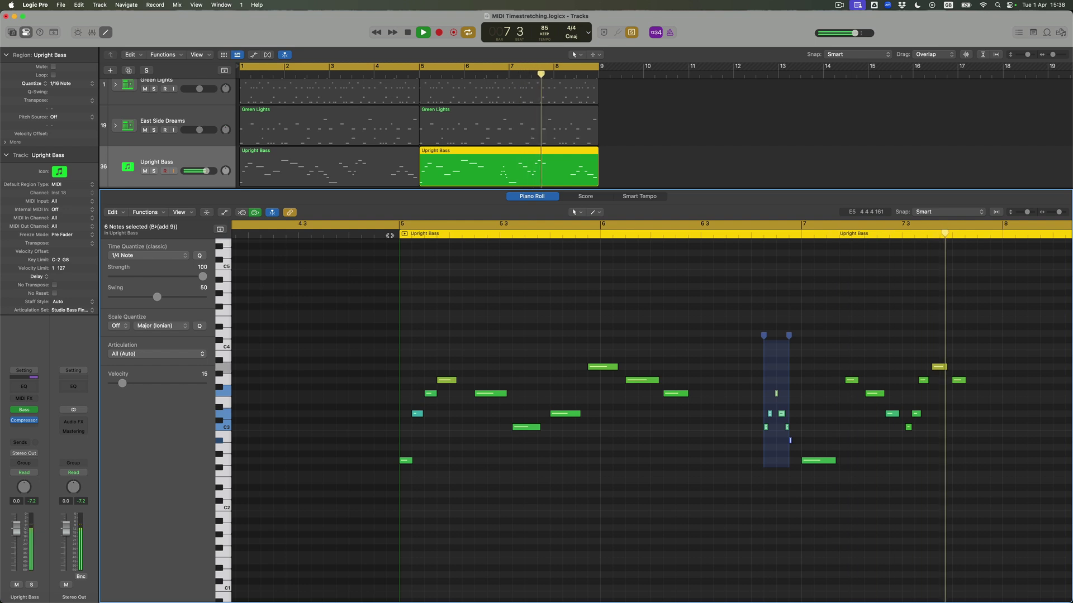
{"action": "key", "text": "space"}
{"action": "key", "text": "super+a"}
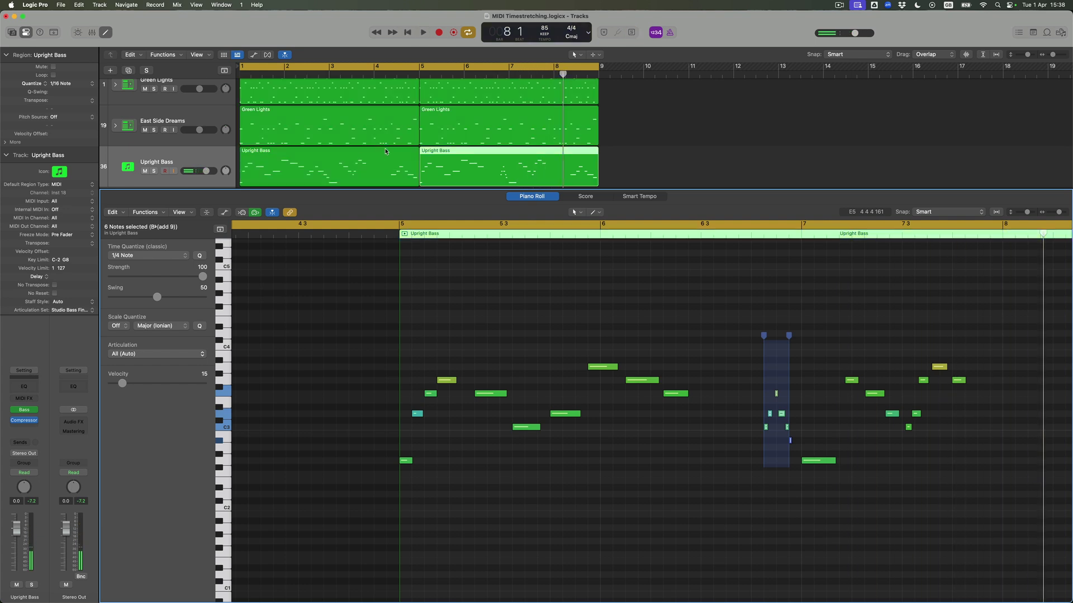
Play back all tracks from around bar 5 to hear the compressed bass run in context, and deselect the notes
{"action": "double_click", "coordinate": [414, 74]}
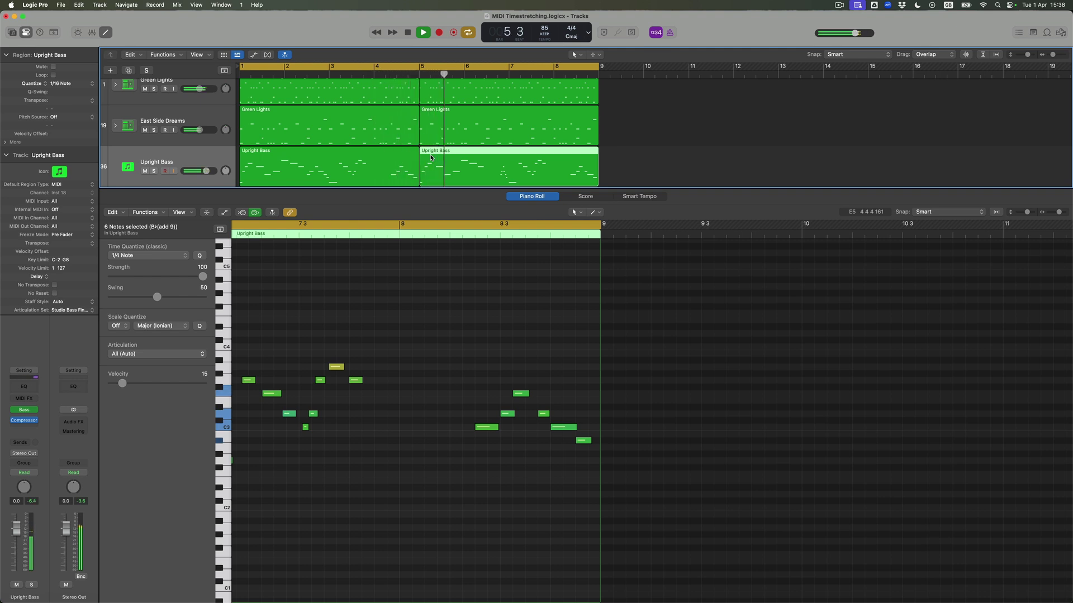
{"action": "scroll", "coordinate": [423, 410], "scroll_direction": "left", "scroll_amount": 10}
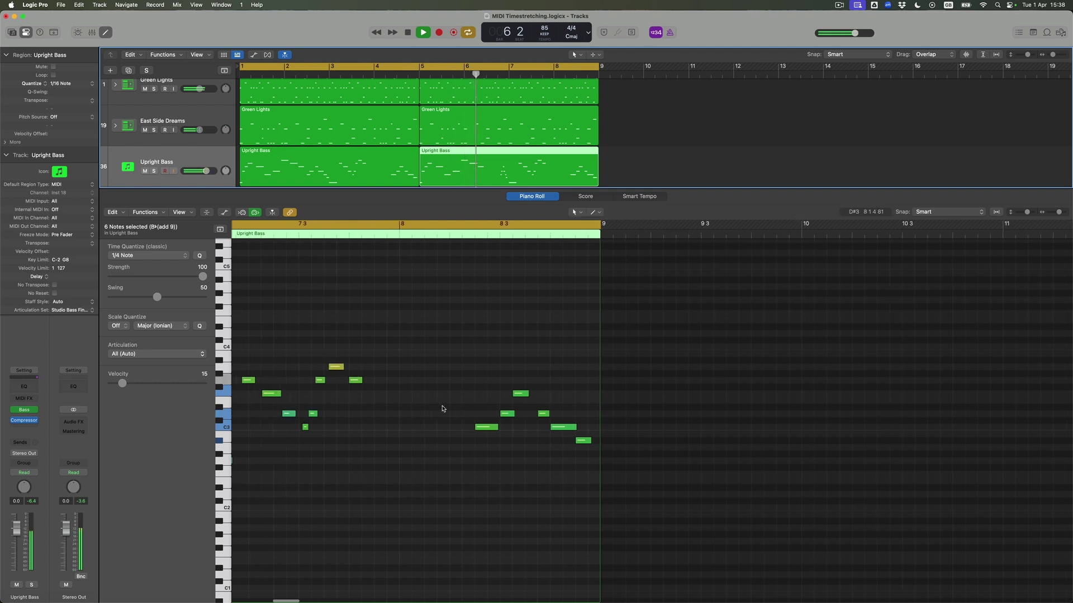
{"action": "left_click", "coordinate": [497, 355]}
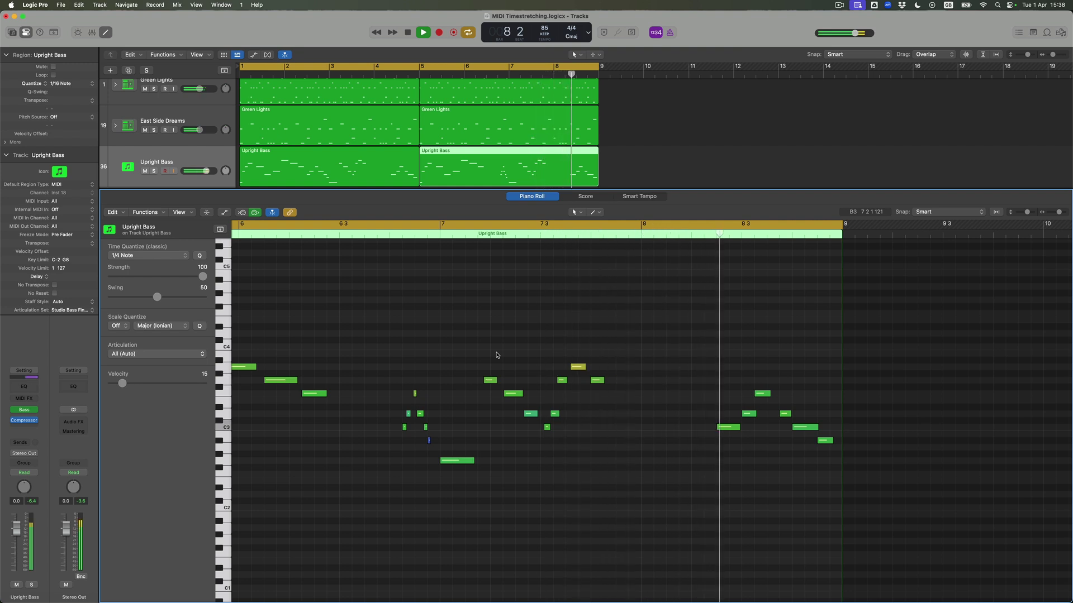
{"action": "key", "text": "space"}
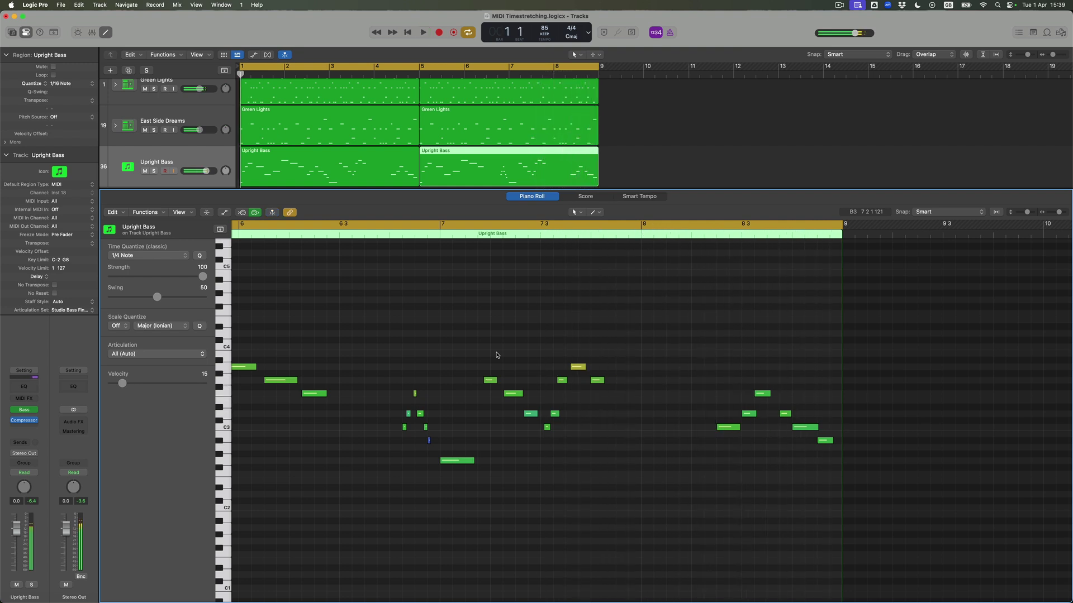